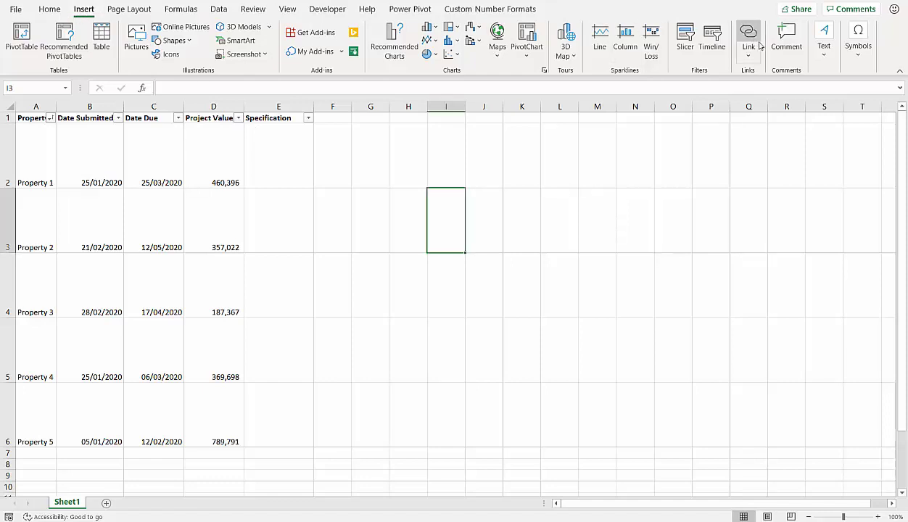
Embed Property 1.pdf from file on the sheet as an Acrobat Document object.
left_click(820, 53)
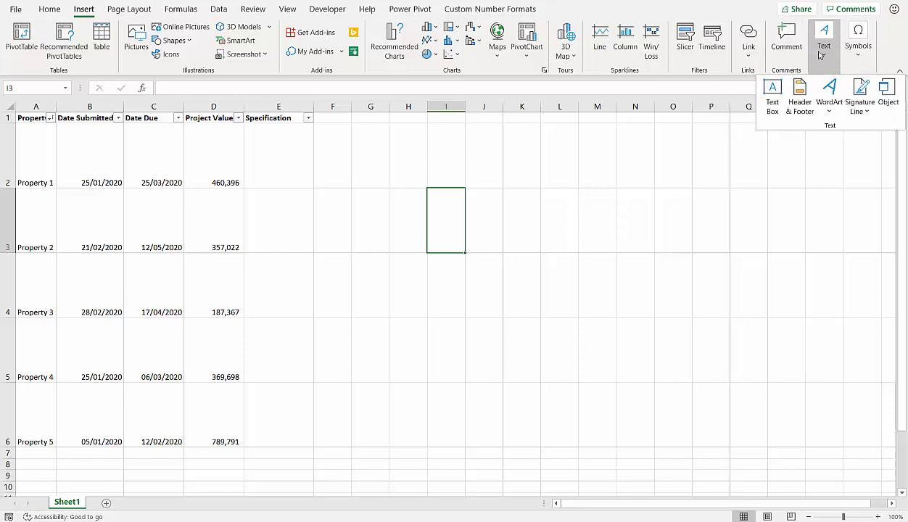
left_click(886, 93)
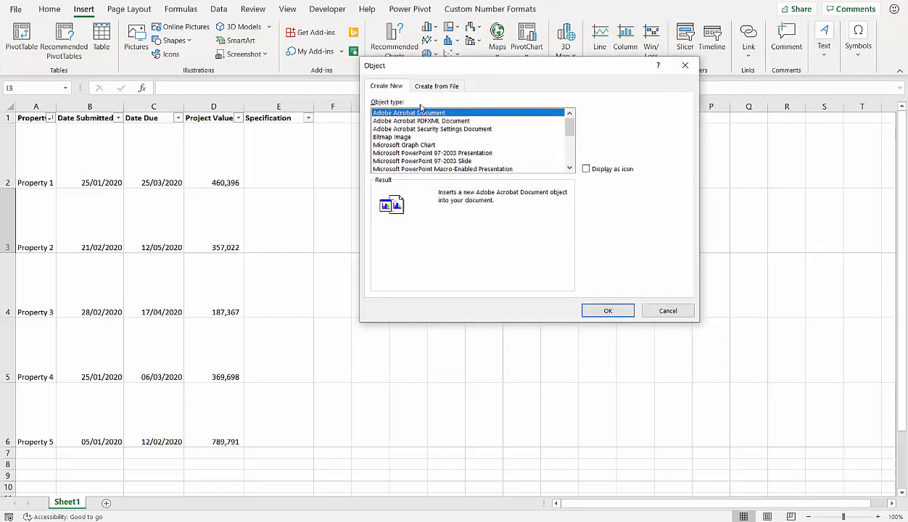
left_click(421, 88)
left_click(602, 115)
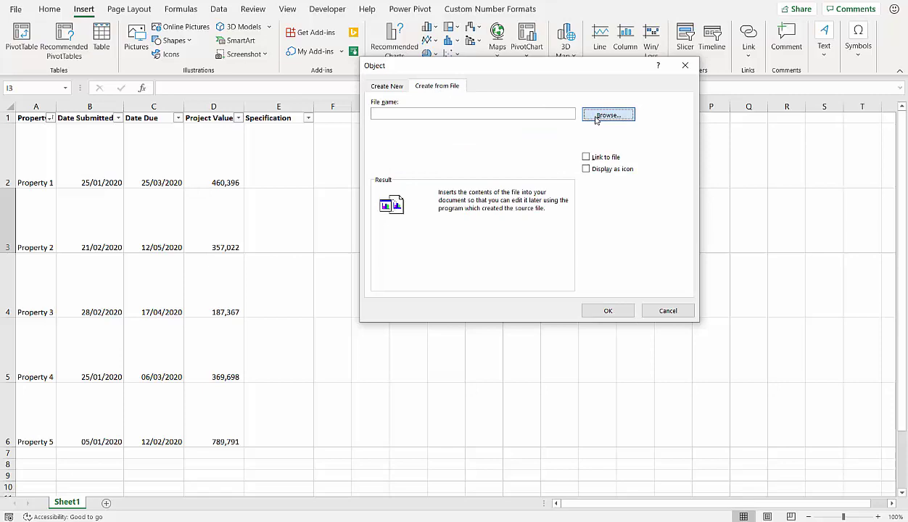
left_click(498, 183)
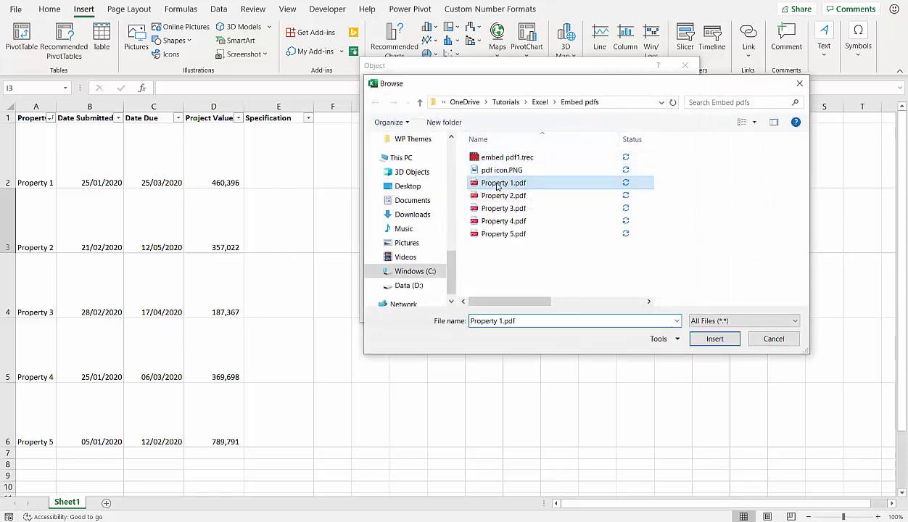
left_click(714, 339)
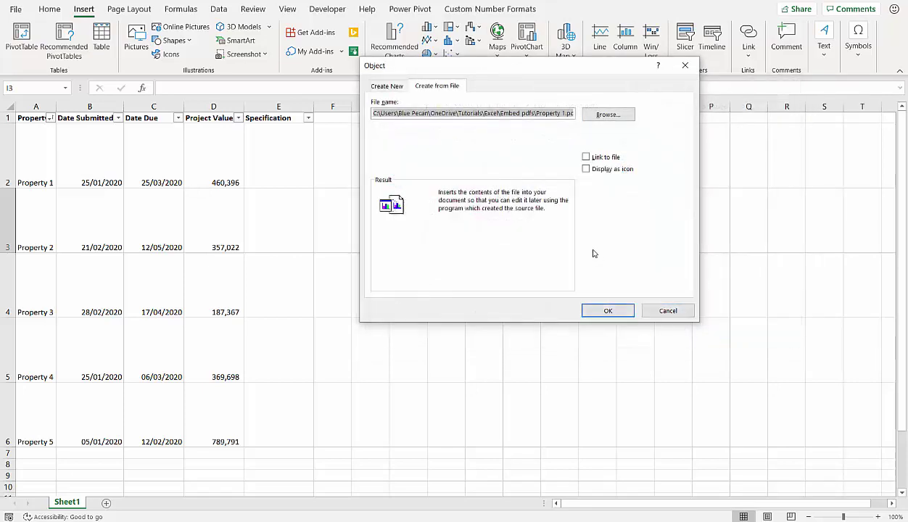
left_click(613, 310)
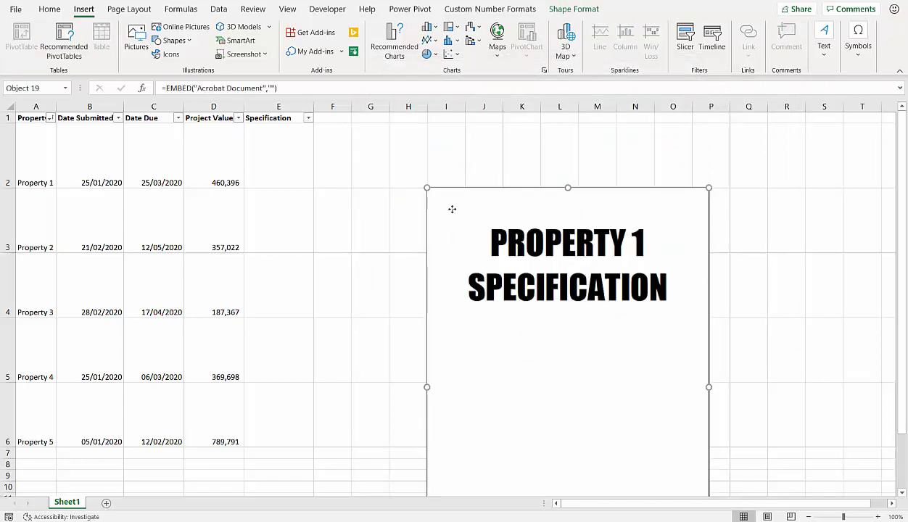
Shrink the embedded Property 1 PDF and fit it into cell E2.
left_click_drag(439, 201, 549, 420)
left_click_drag(602, 458, 374, 192)
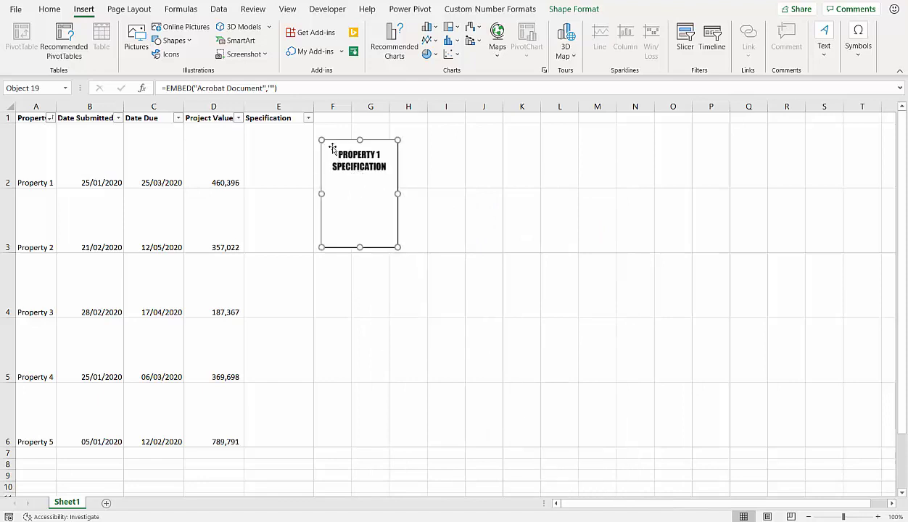
left_click_drag(320, 137, 354, 186)
left_click_drag(377, 220, 278, 163)
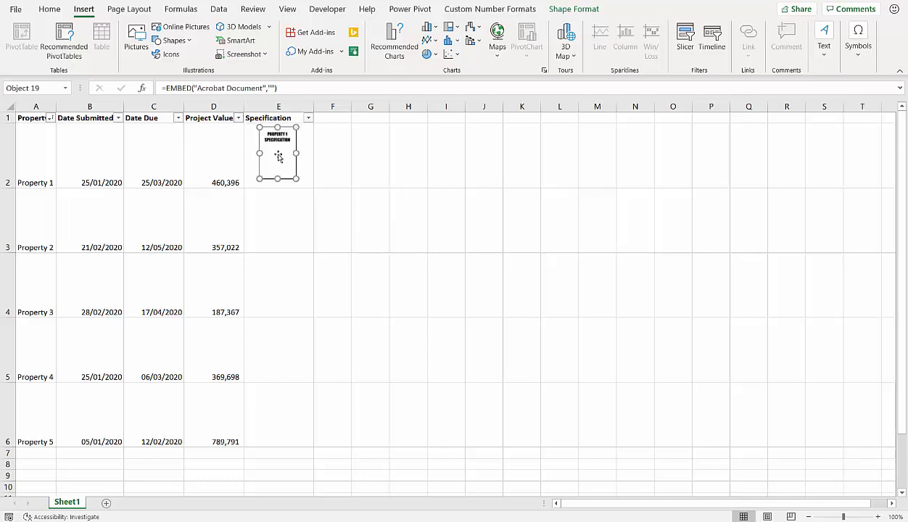
left_click(334, 171)
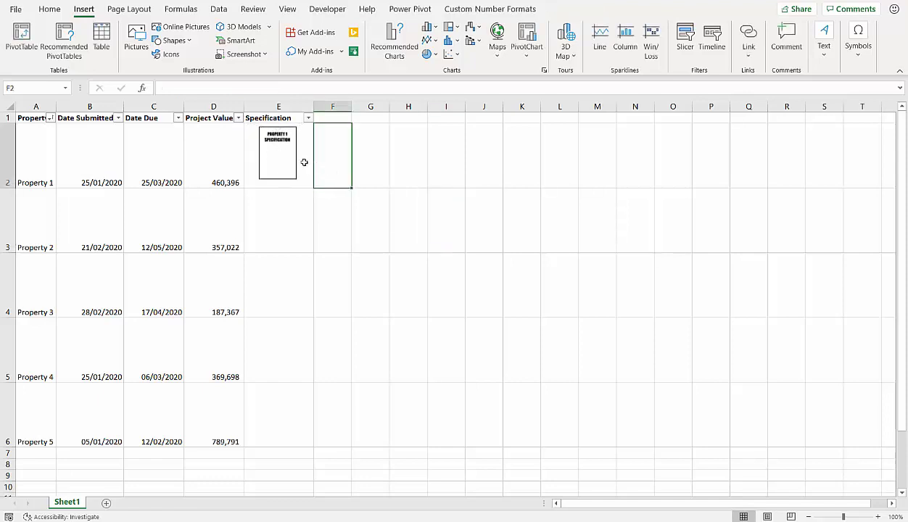
Test sorting Project Value smallest to largest, undo it, then open the Property 1 PDF object.
left_click(238, 119)
left_click(142, 128)
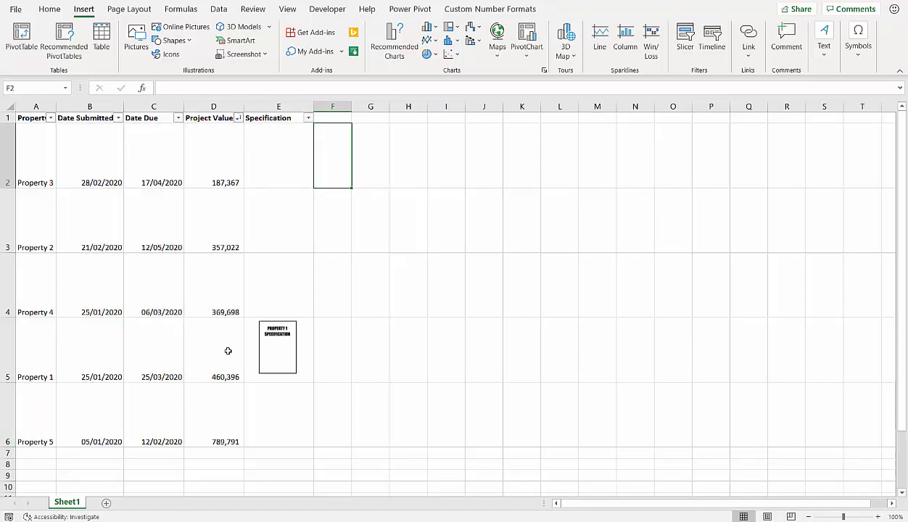
key("ctrl+z")
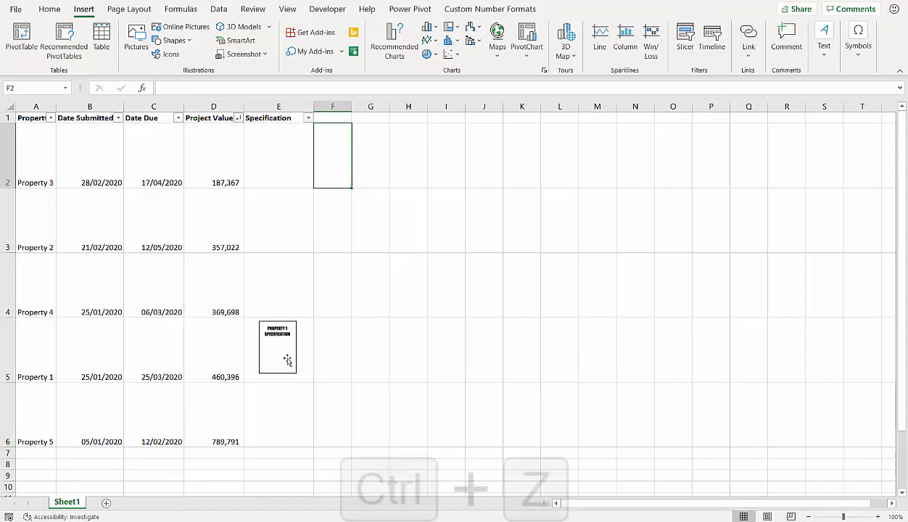
left_click(395, 159)
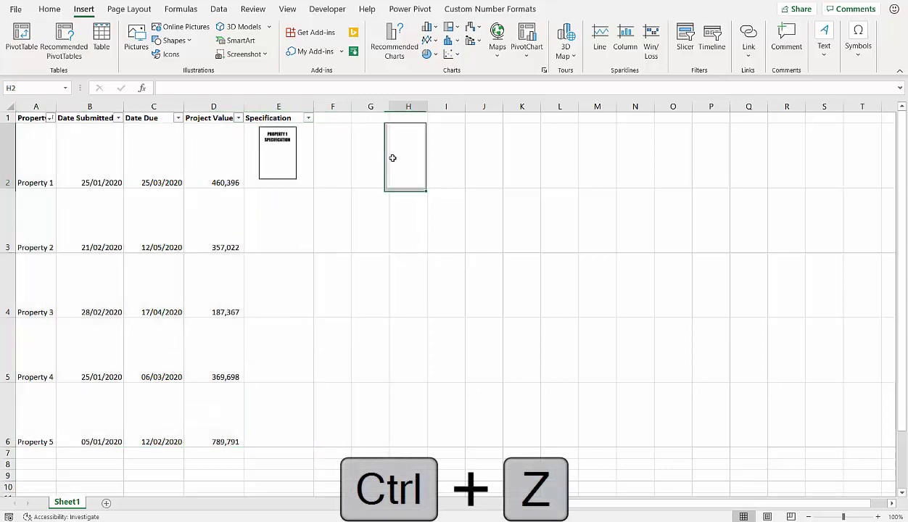
left_click(277, 155)
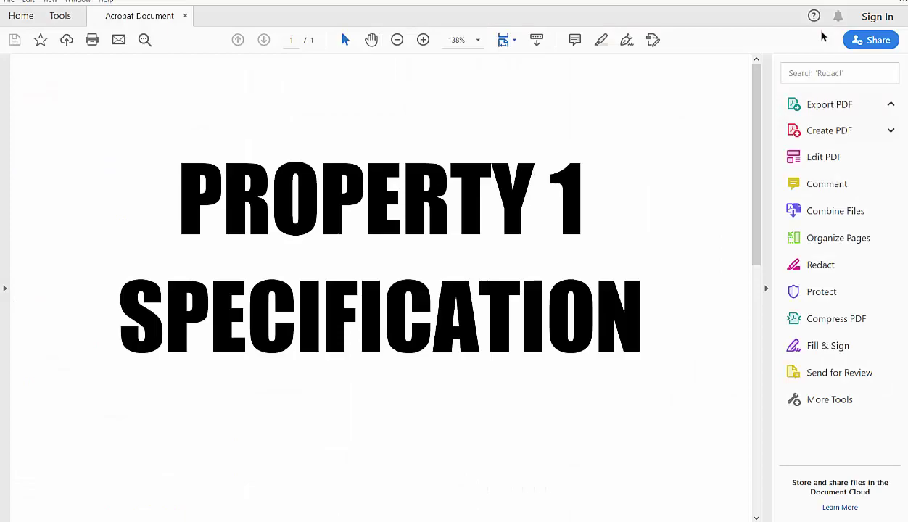
key("ctrl+w")
key("Escape")
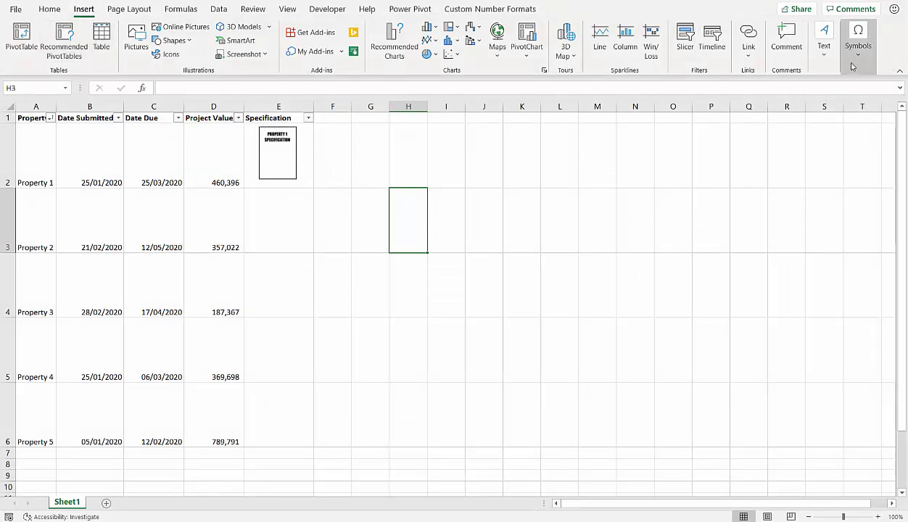
Insert a new Adobe Acrobat Document object displayed as an icon, filled with Property 2.pdf.
left_click(824, 44)
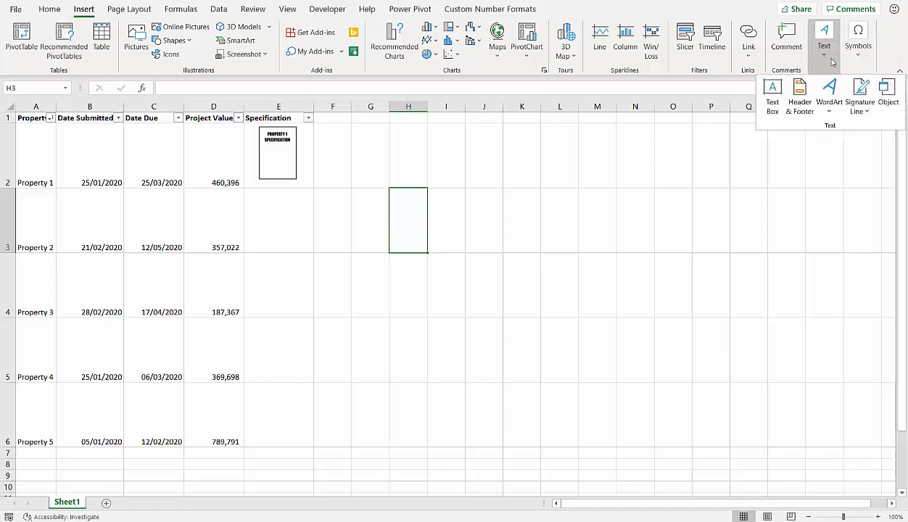
left_click(869, 94)
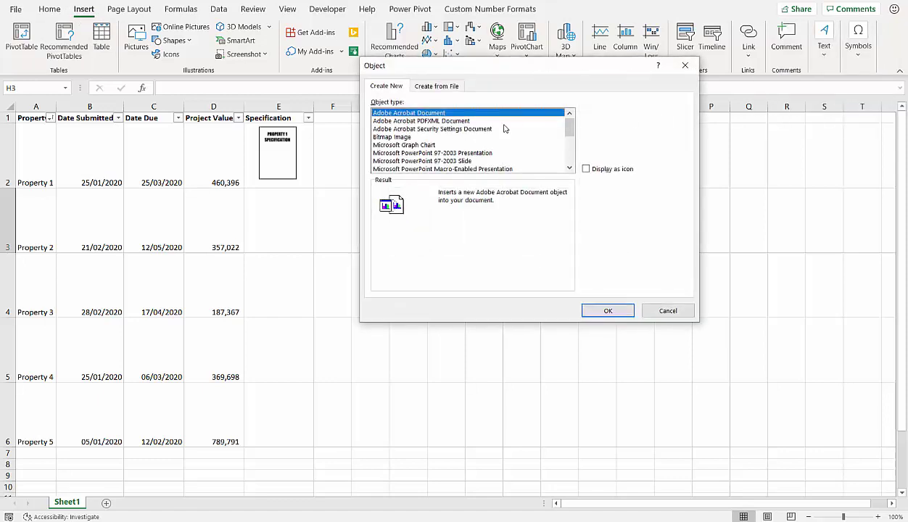
left_click(586, 170)
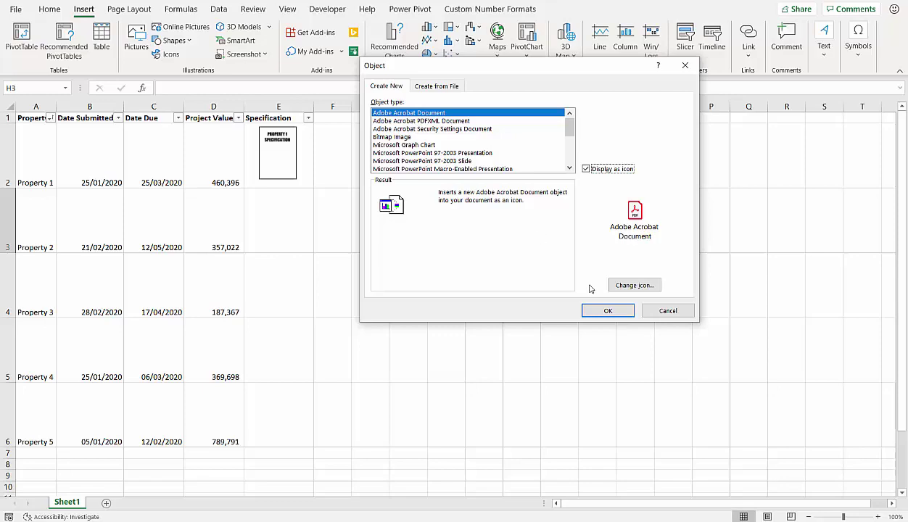
left_click(591, 311)
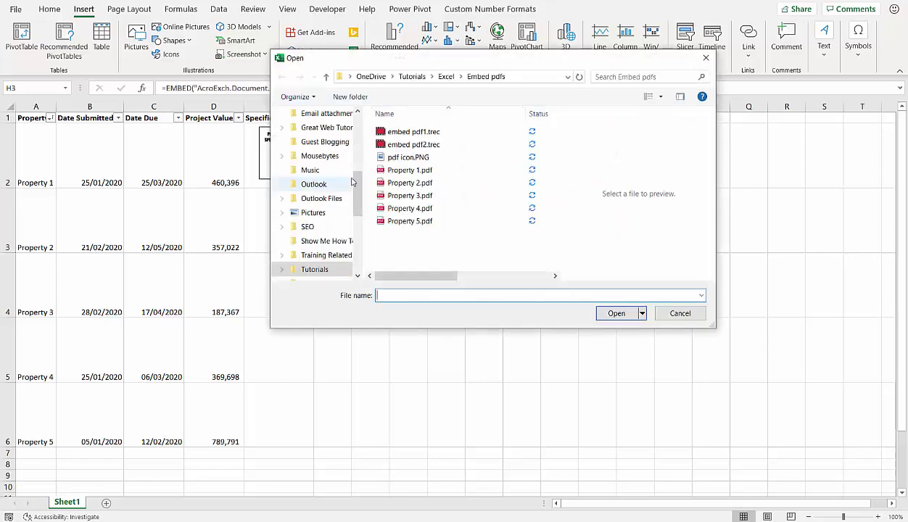
left_click(403, 183)
left_click(615, 313)
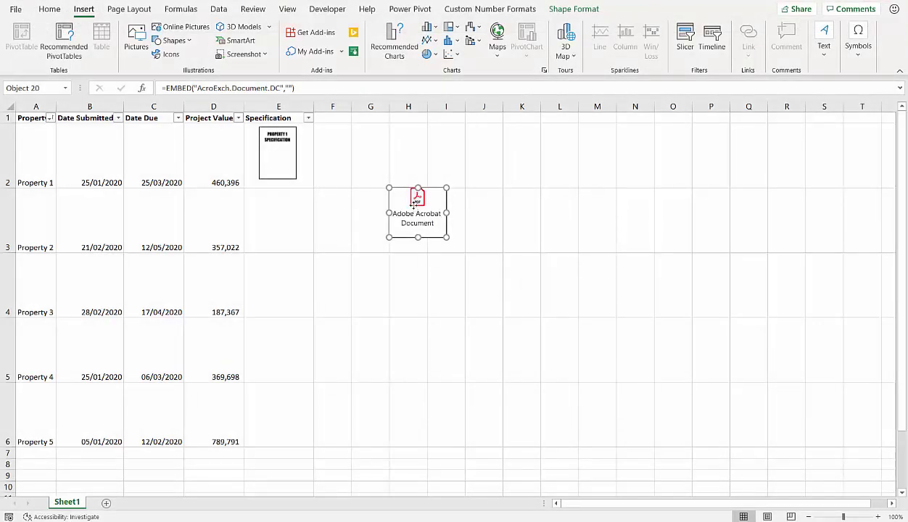
Move the Property 2 PDF icon object into cell E3.
left_click_drag(415, 205, 275, 209)
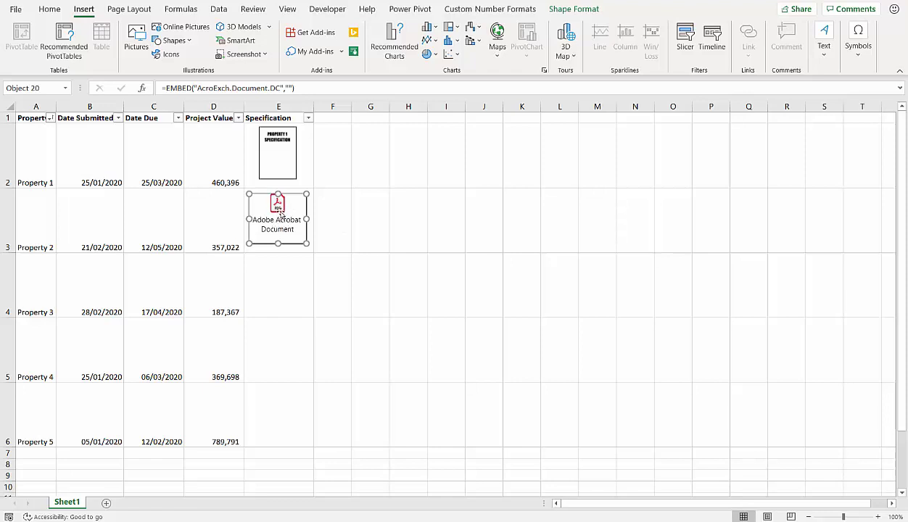
left_click(348, 221)
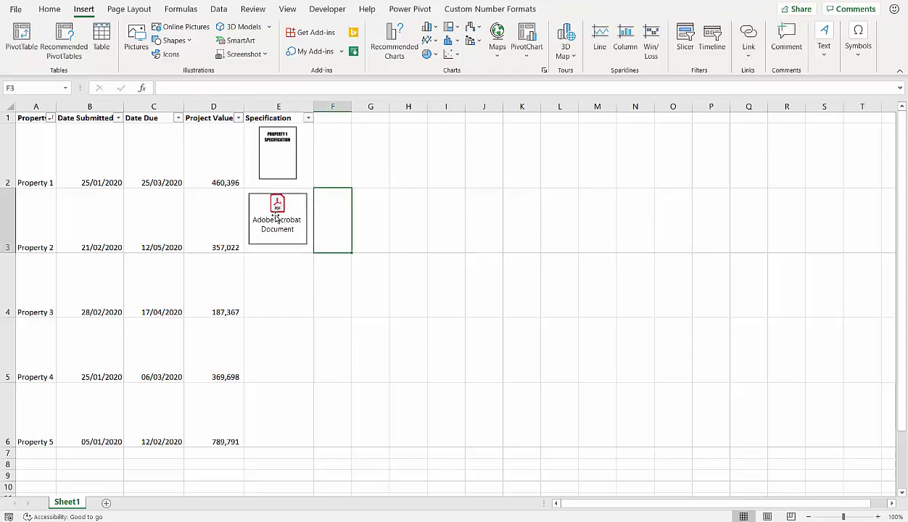
left_click(273, 210)
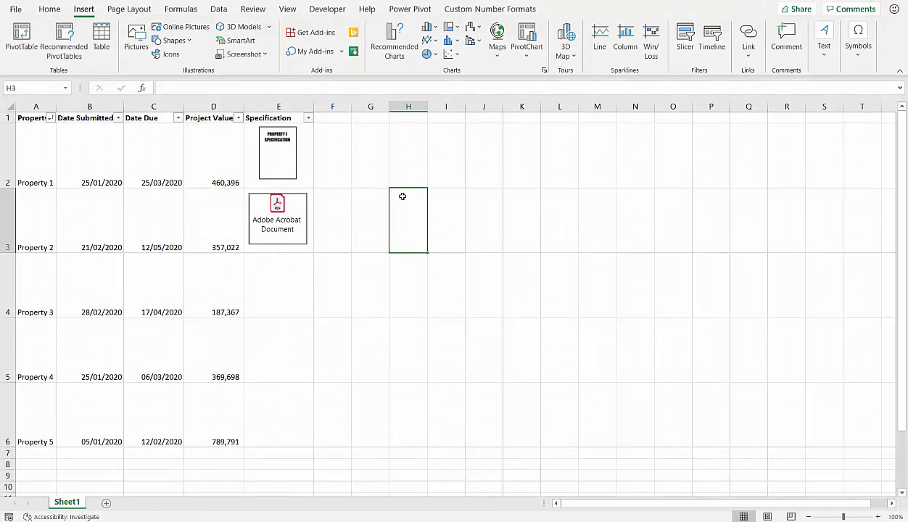
key("Left")
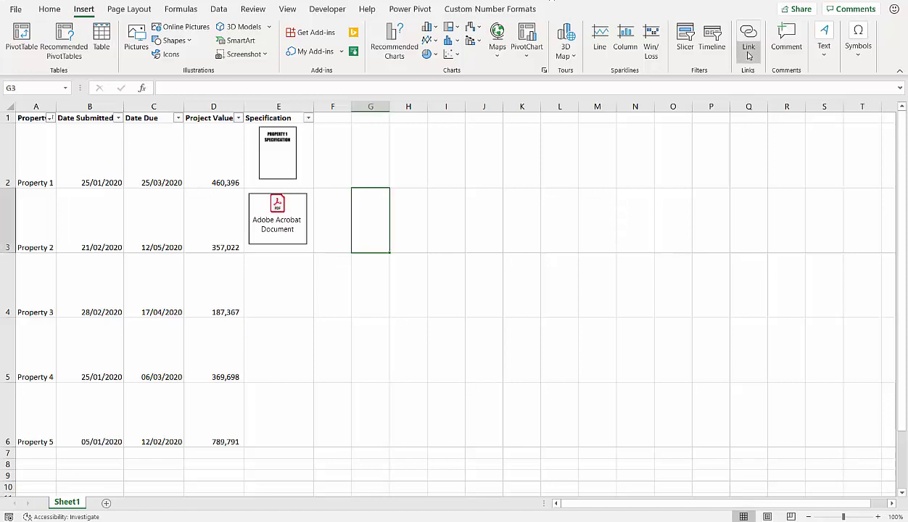
Choose Property 3.pdf as the file for a new Create from File object.
left_click(823, 43)
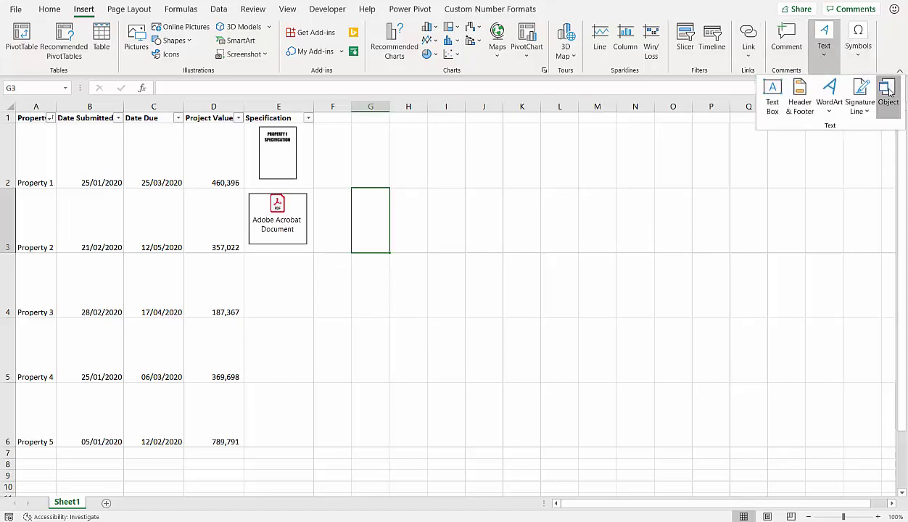
left_click(886, 91)
left_click(421, 87)
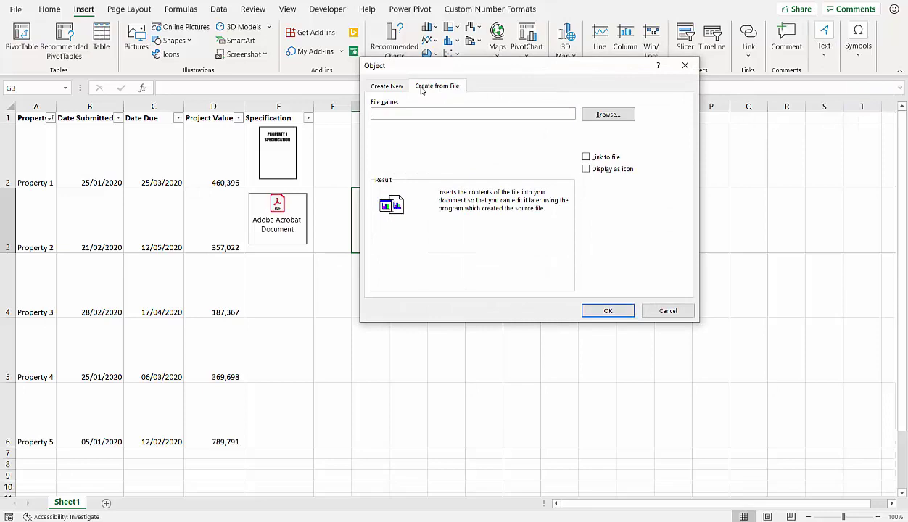
left_click(591, 117)
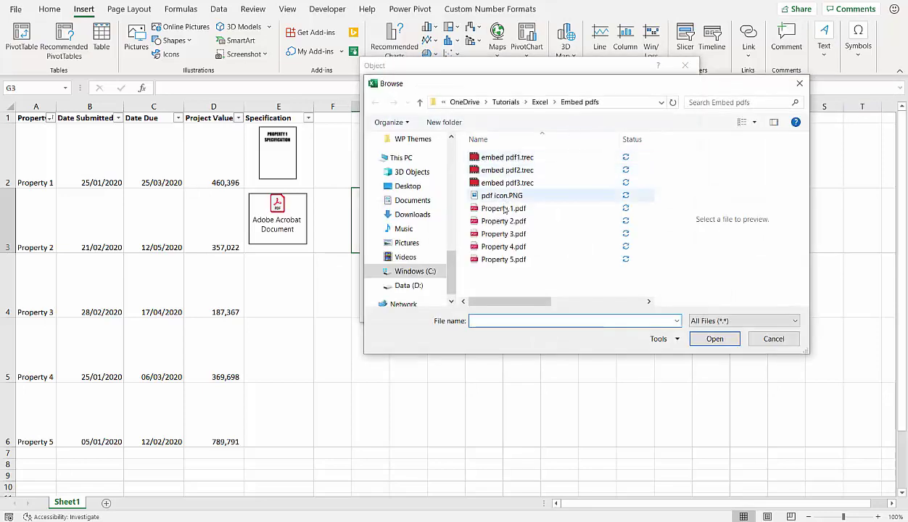
left_click(498, 235)
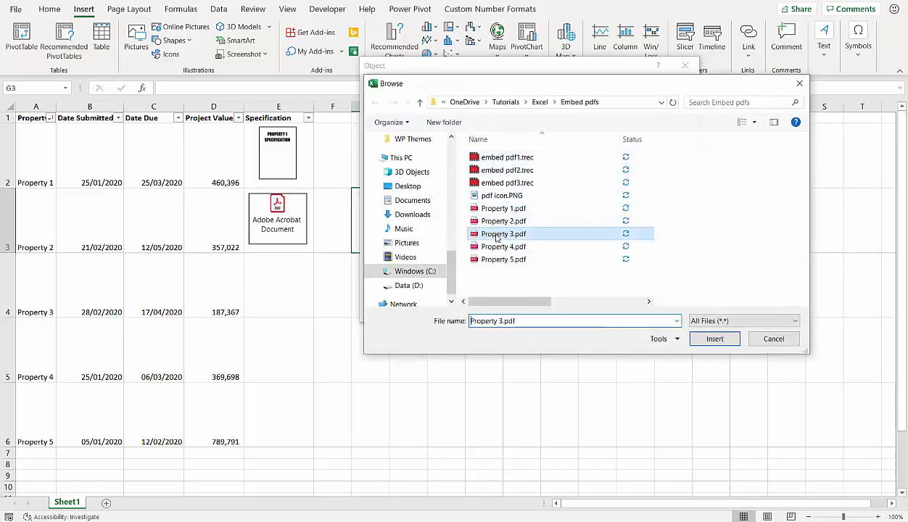
left_click(710, 347)
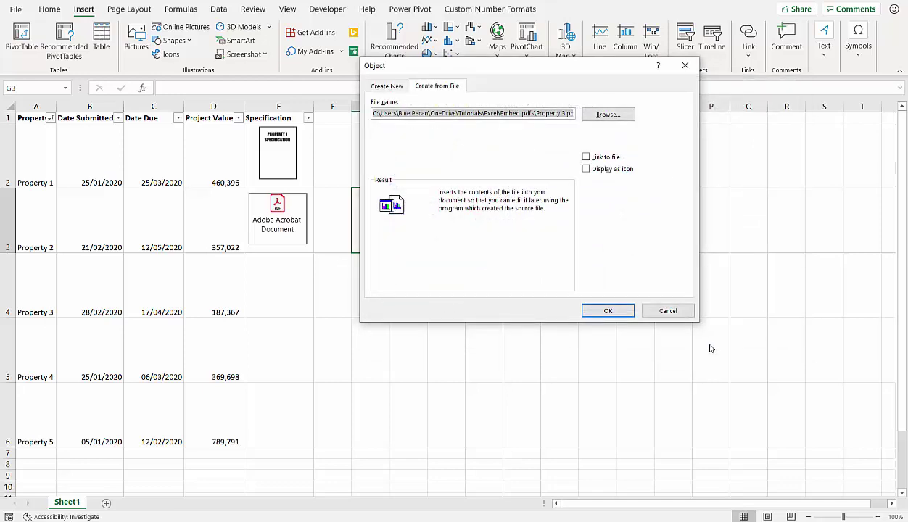
Display it as an icon captioned 'Property 3' and insert it.
left_click(587, 168)
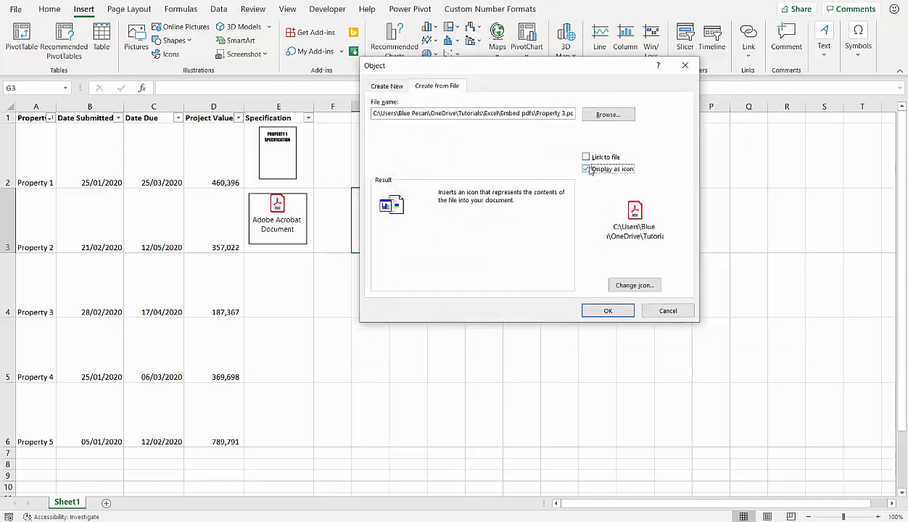
left_click(631, 286)
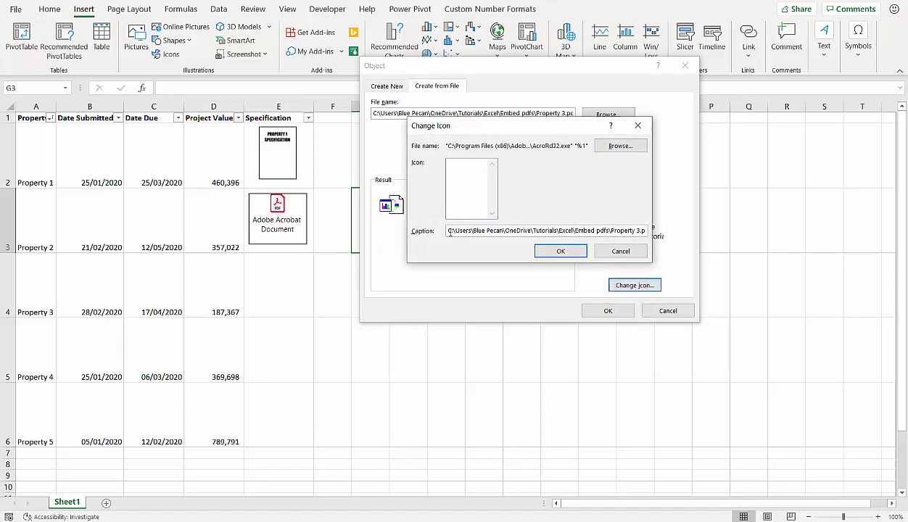
left_click_drag(450, 232, 712, 235)
type("Property 3")
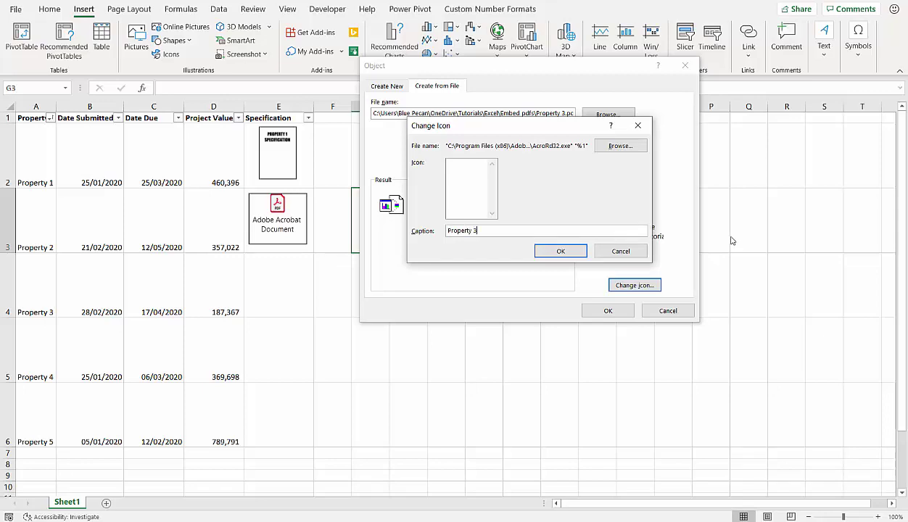
left_click(574, 253)
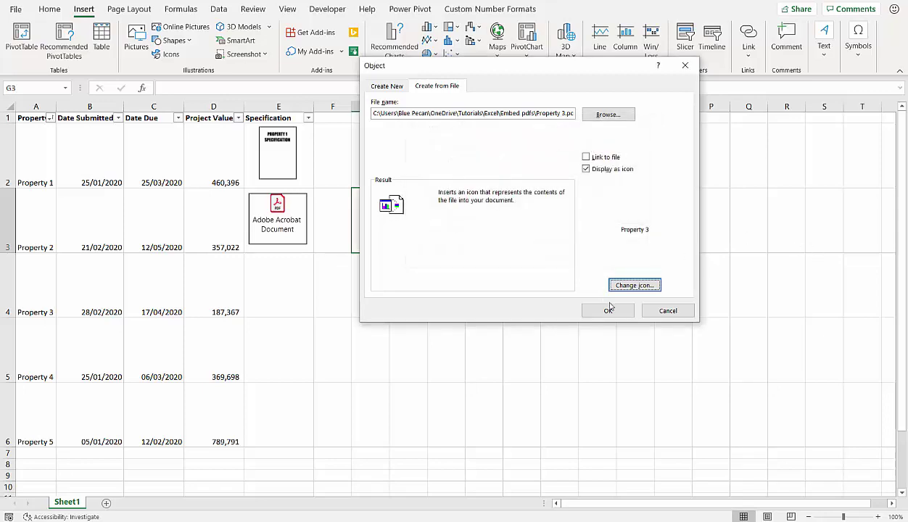
left_click(607, 310)
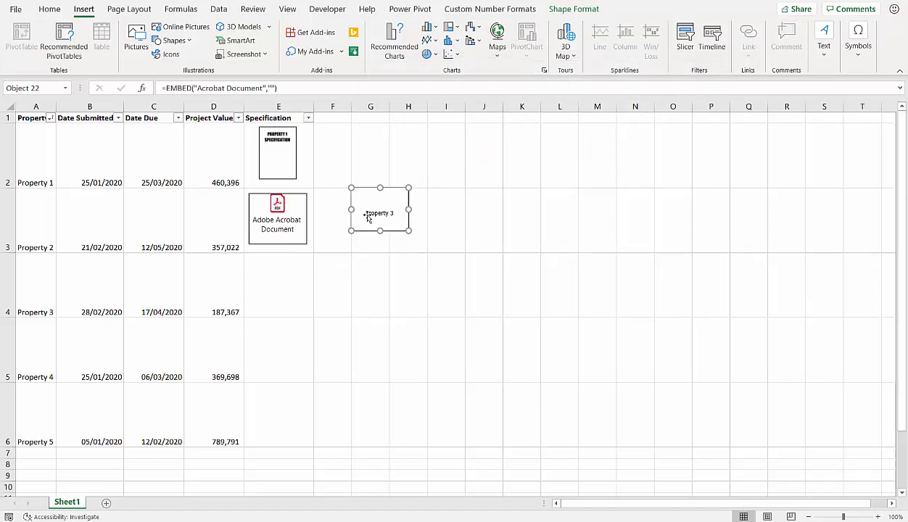
Drag the Property 3 icon object into cell E4 and deselect it.
left_click_drag(368, 217, 266, 292)
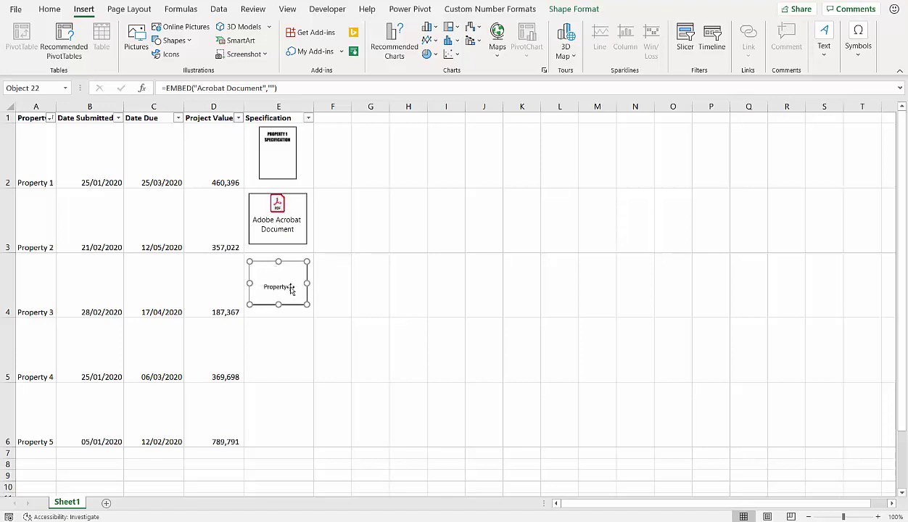
left_click(601, 310)
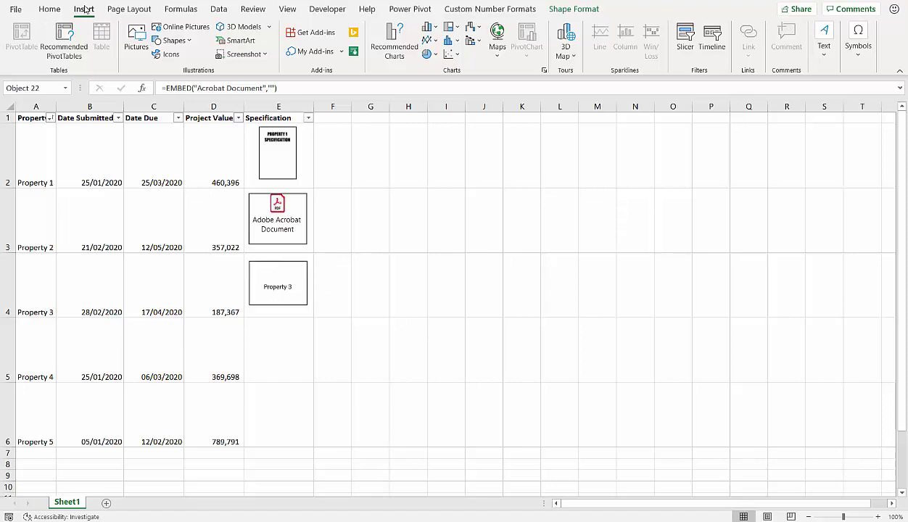
Insert the picture pdf icon.PNG from this device onto the sheet.
left_click(297, 276)
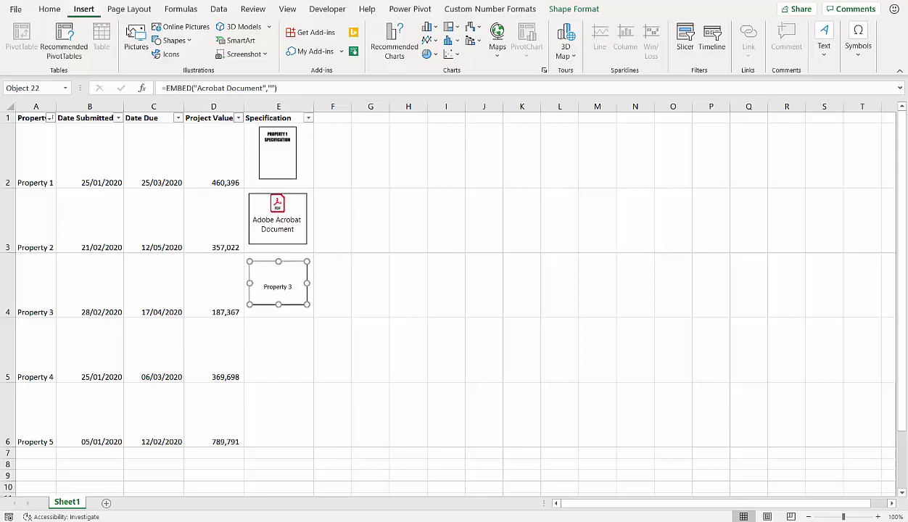
left_click(136, 40)
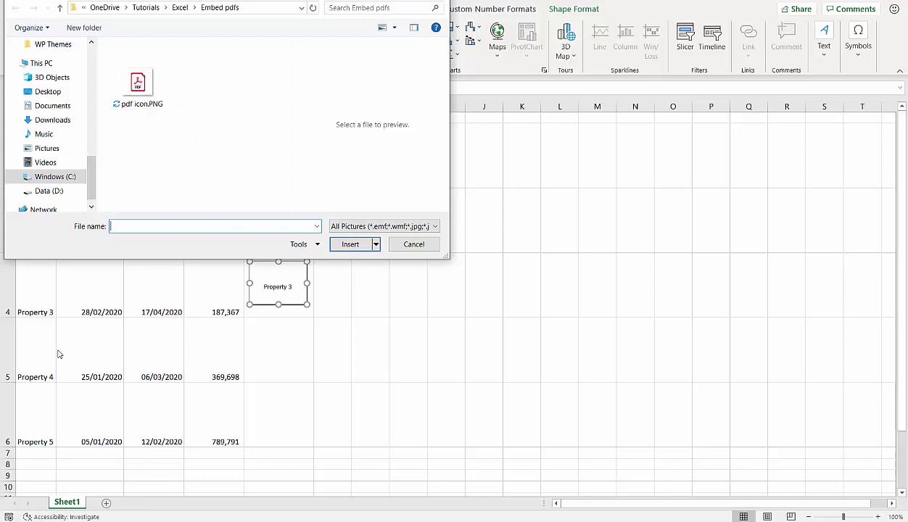
left_click(143, 94)
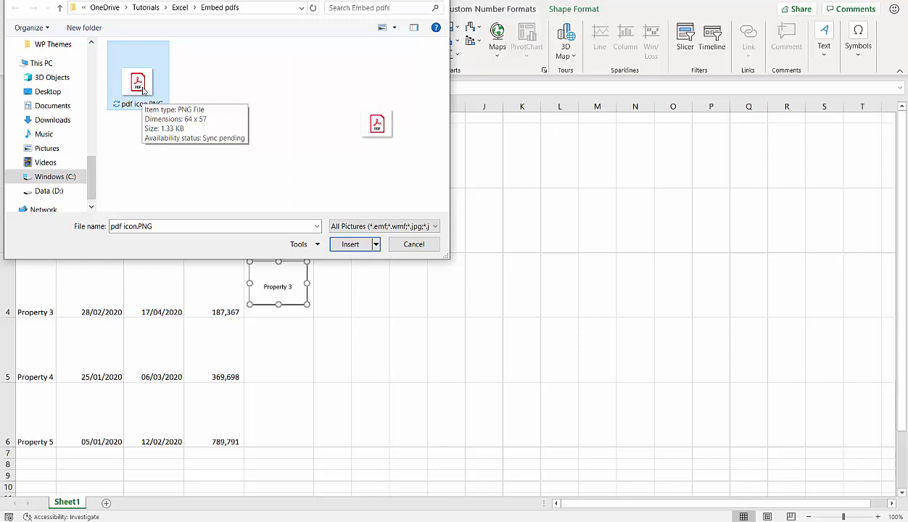
left_click(350, 244)
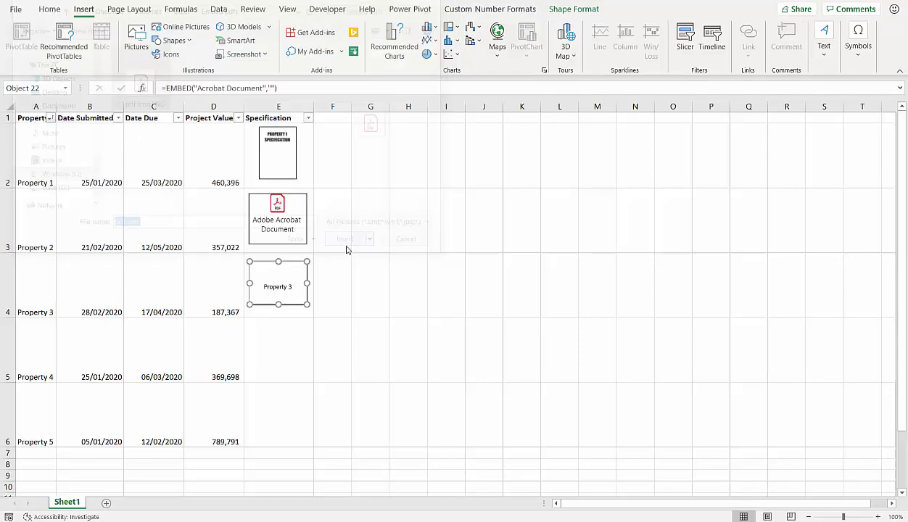
Move the PDF icon picture into E5 and convert it to a Picture Caption List graphic.
left_click_drag(367, 203, 277, 337)
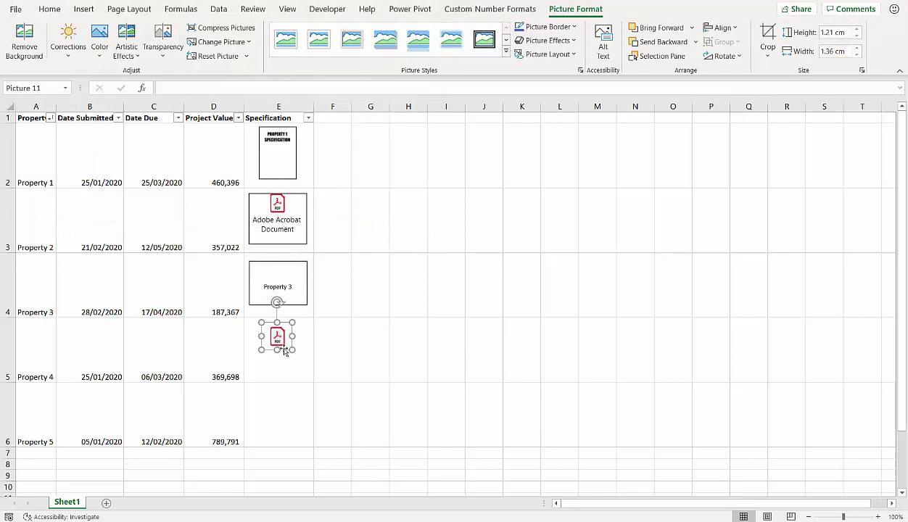
left_click(573, 56)
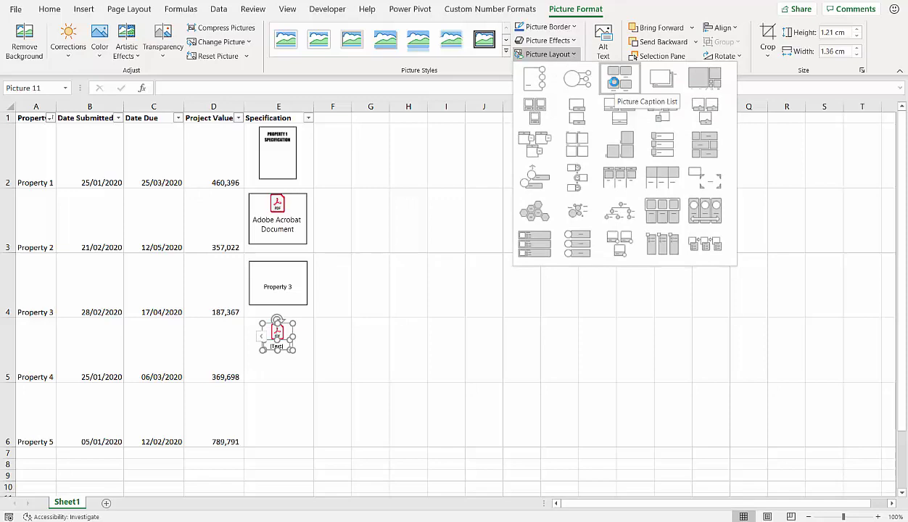
left_click(618, 79)
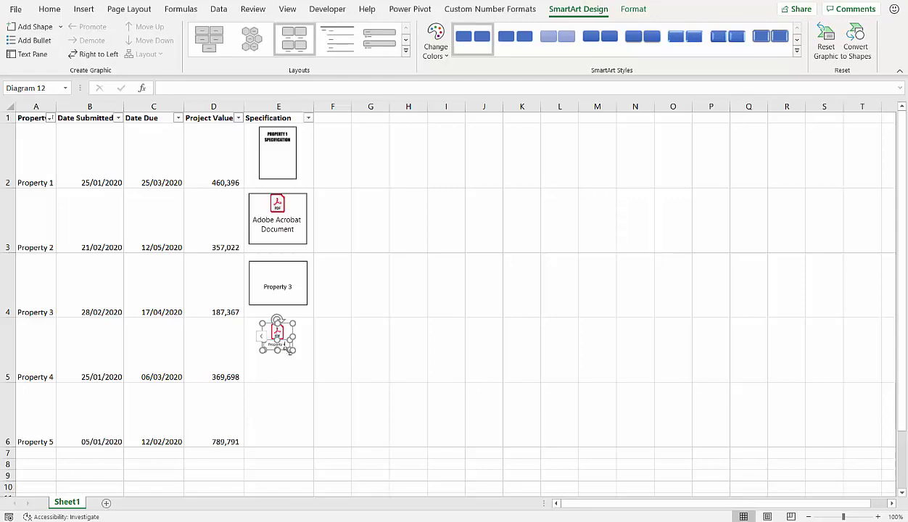
Enlarge the Property 4 graphic and adjust its position within cell E5.
left_click(298, 366)
left_click(278, 338)
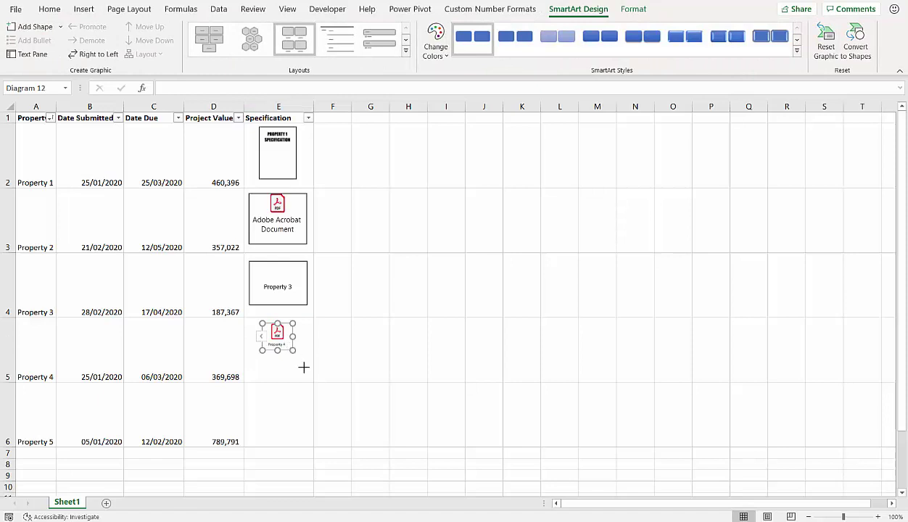
left_click_drag(303, 368, 317, 382)
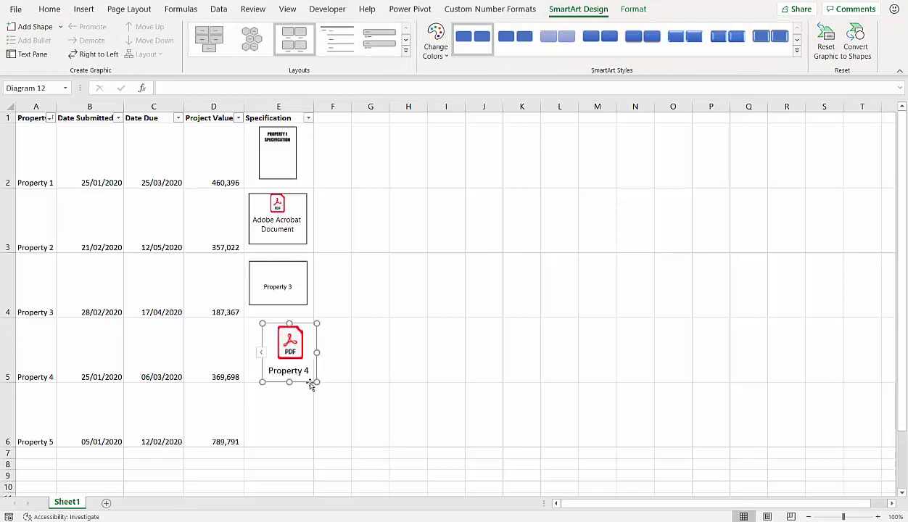
left_click_drag(290, 342, 292, 347)
left_click_drag(306, 383, 297, 378)
Start a link on the Property 4 icon and browse OneDrive to the Tutorials folder.
right_click(284, 347)
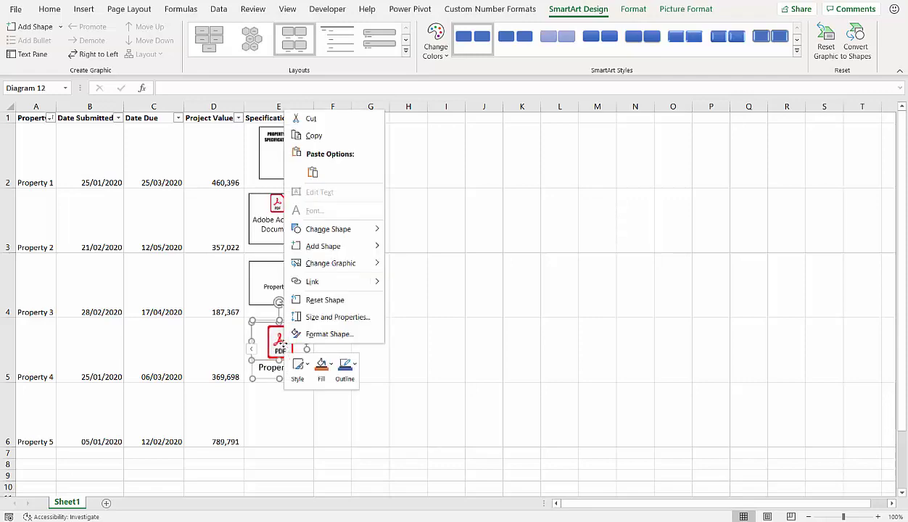
left_click(313, 280)
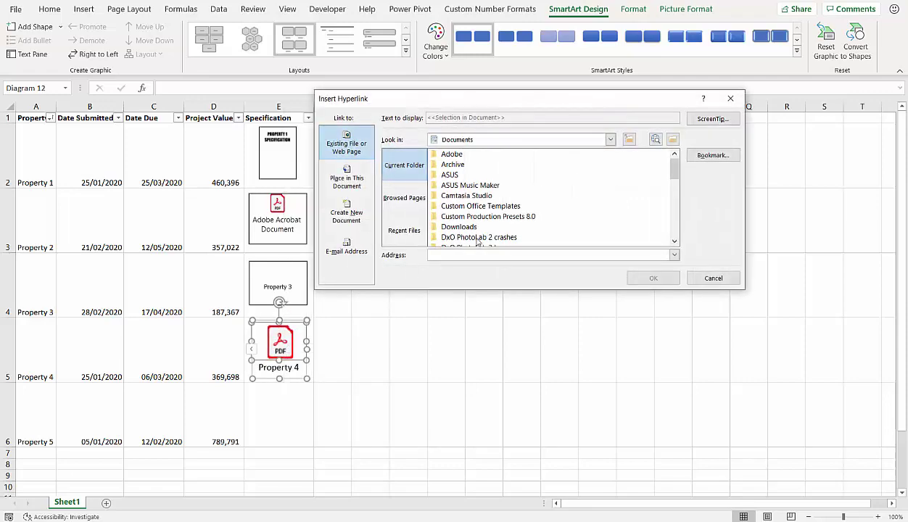
left_click(629, 141)
left_click(610, 139)
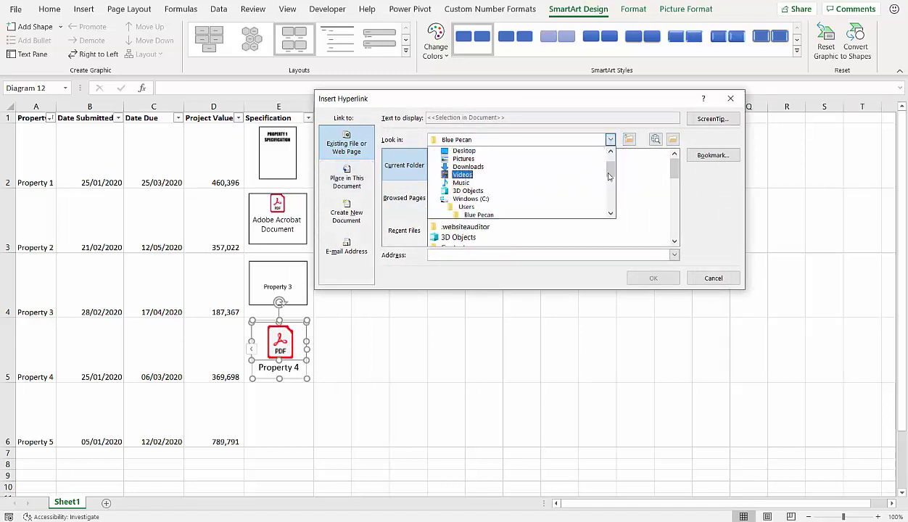
scroll(610, 181, "down", 1)
scroll(609, 181, "down", 2)
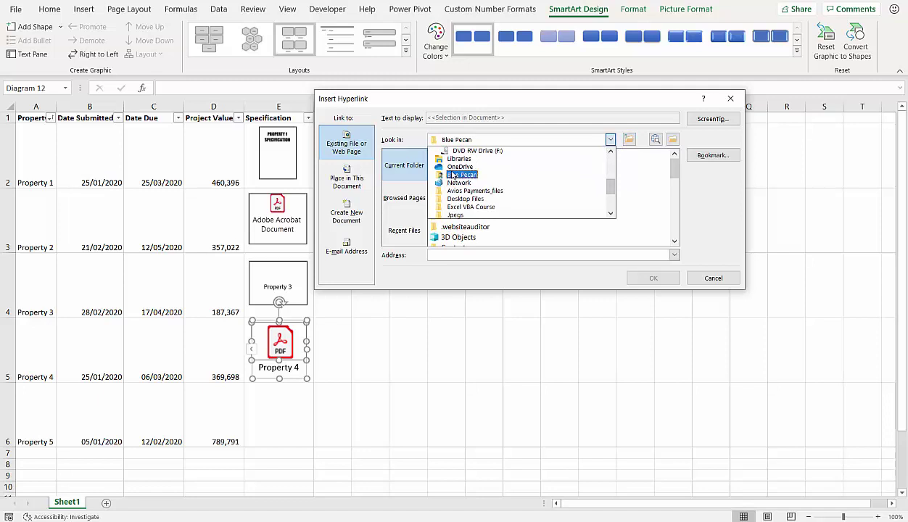
left_click(452, 174)
scroll(461, 206, "down", 3)
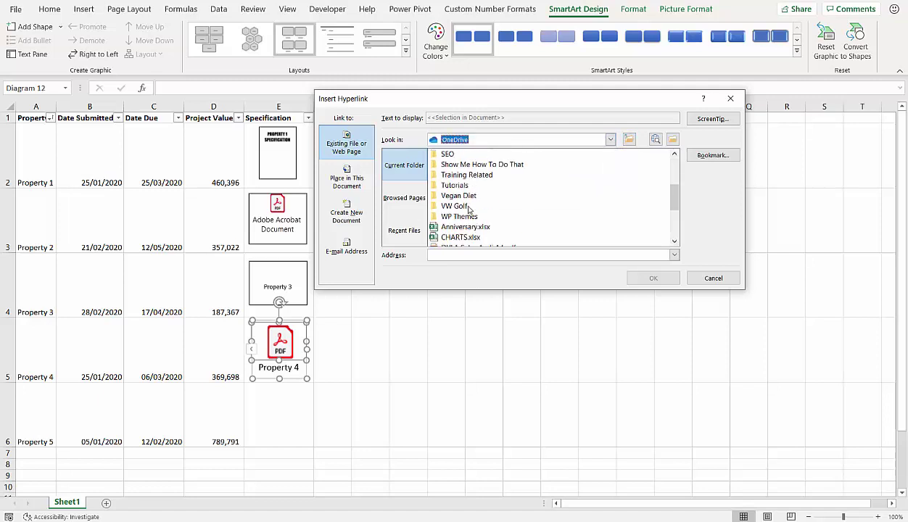
left_click(459, 187)
double_click(459, 186)
Link the icon to Property 4.pdf in Tutorials > Excel > Embed pdfs.
scroll(455, 180, "down", 1)
scroll(453, 176, "up", 1)
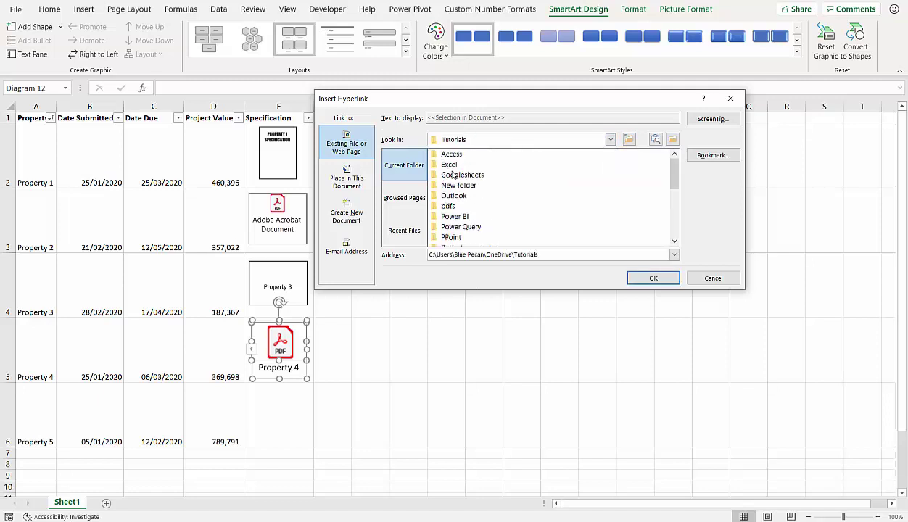
double_click(449, 165)
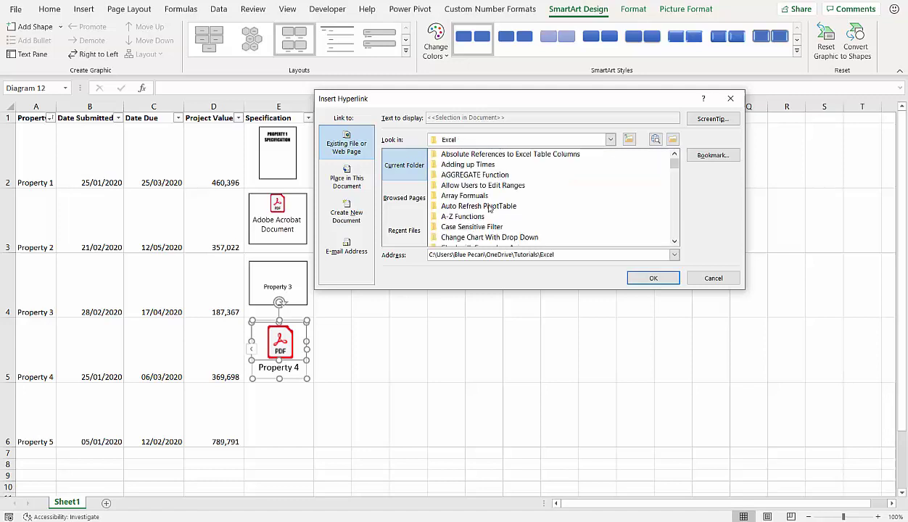
scroll(488, 208, "down", 2)
scroll(489, 208, "down", 4)
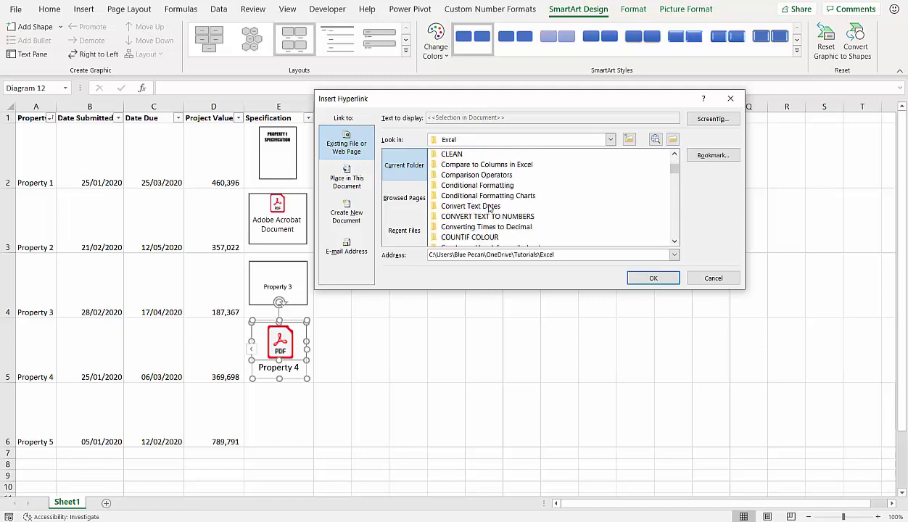
scroll(488, 208, "down", 1)
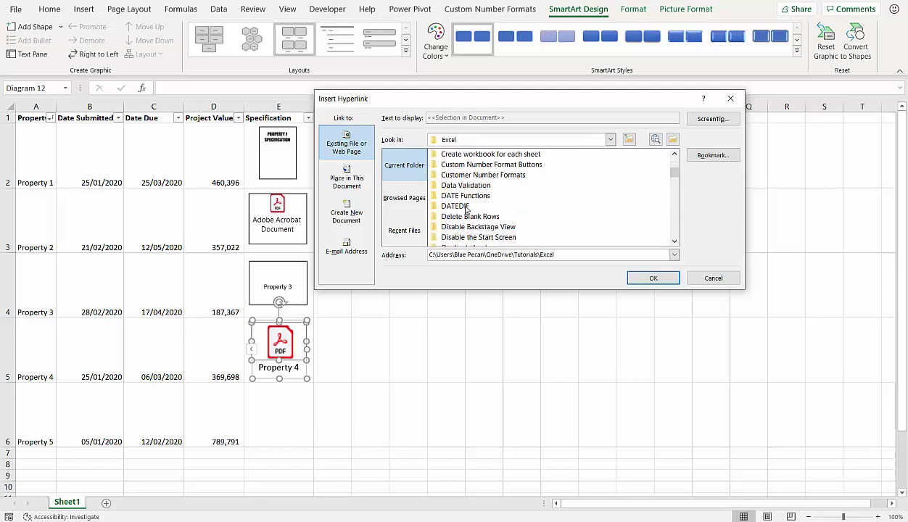
scroll(467, 210, "down", 2)
left_click(465, 219)
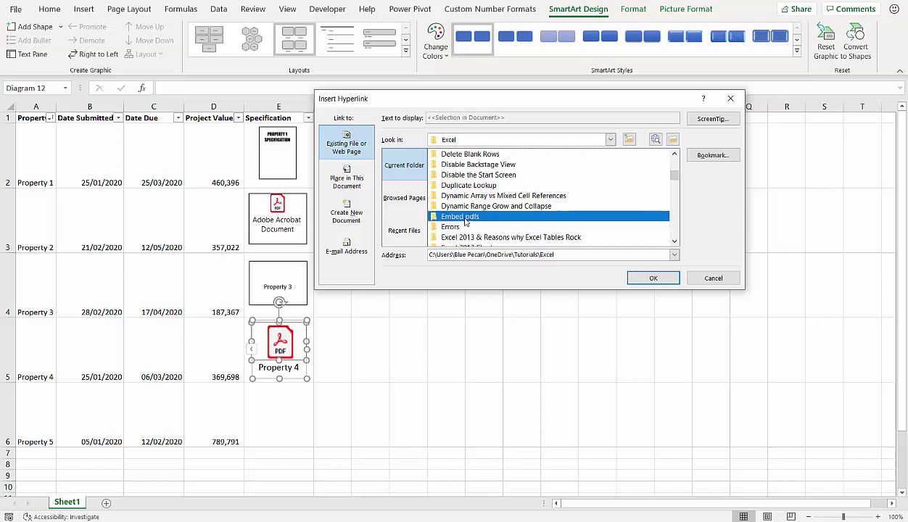
double_click(464, 219)
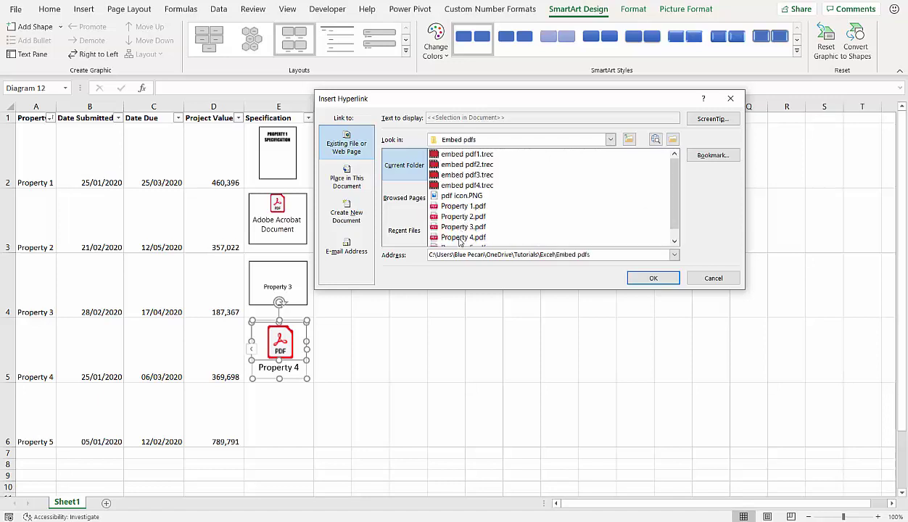
left_click(462, 237)
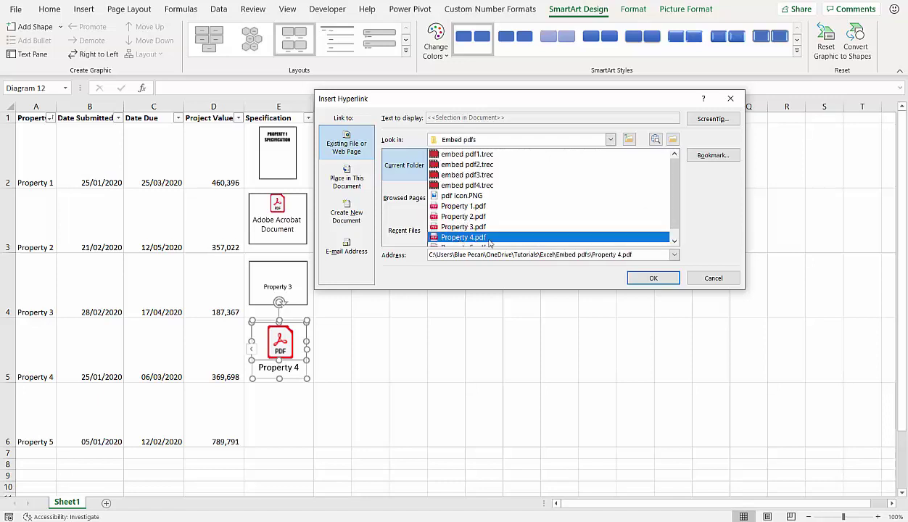
left_click(655, 277)
Follow the Property 4 icon's link and allow the PDF to open.
left_click(411, 352)
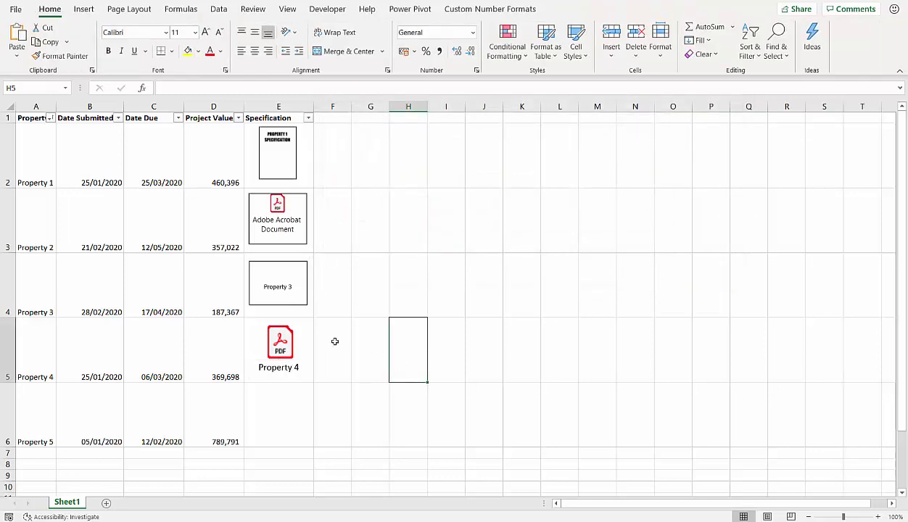
left_click(284, 349)
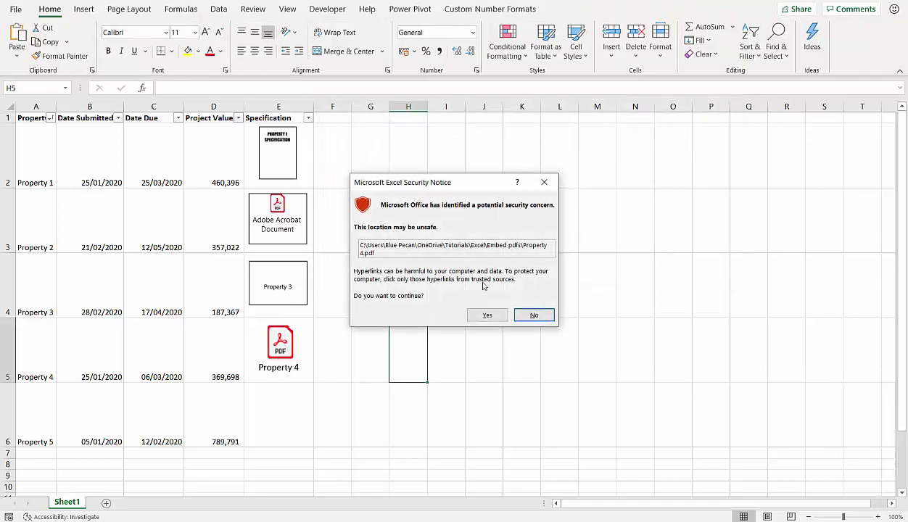
left_click(487, 316)
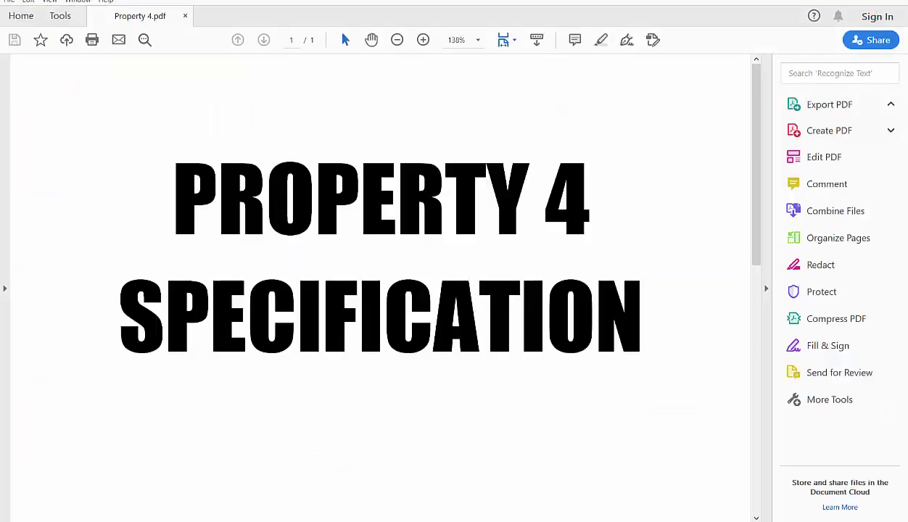
Close Acrobat Reader with Alt+F4 after reviewing Property 4.pdf.
key("alt+F4")
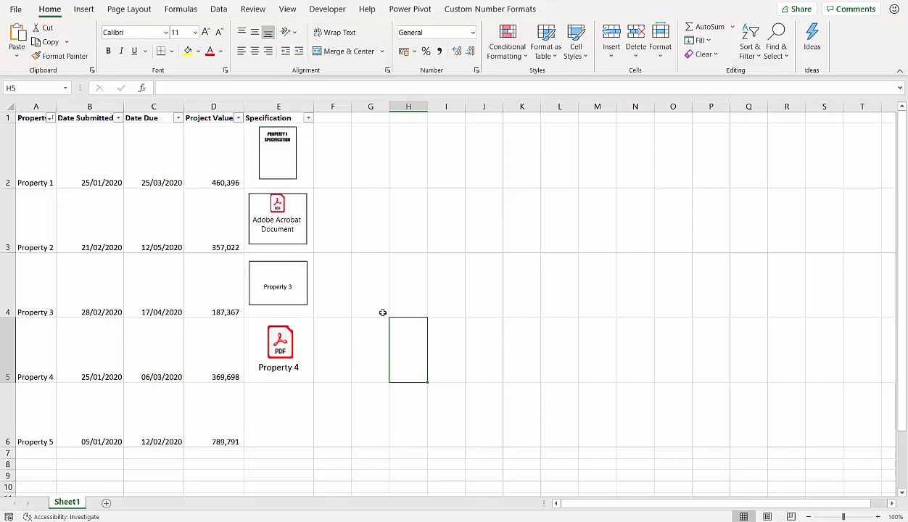
Sort rows by Project Value from largest to smallest, then select the Property 1 specification object.
left_click(237, 118)
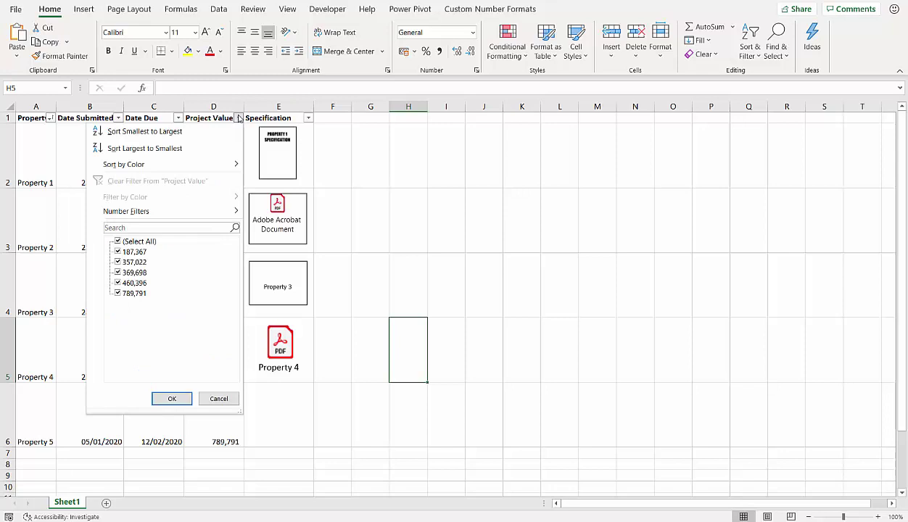
left_click(148, 149)
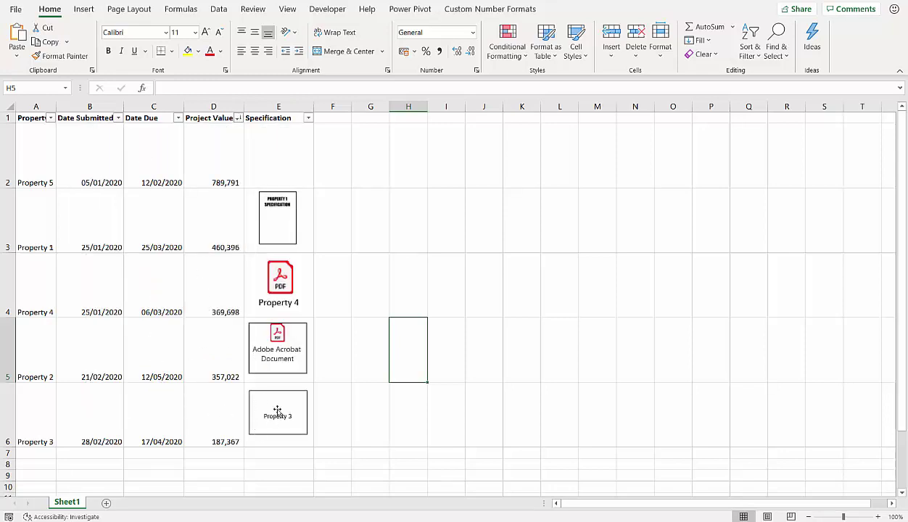
left_click(277, 215)
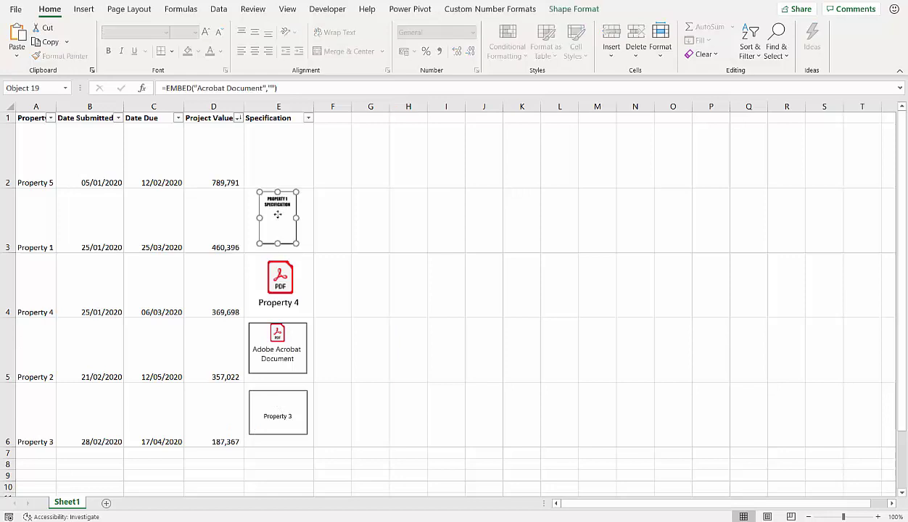
Set the Property 1 specification object to 'Move but don't size with cells'.
right_click(277, 215)
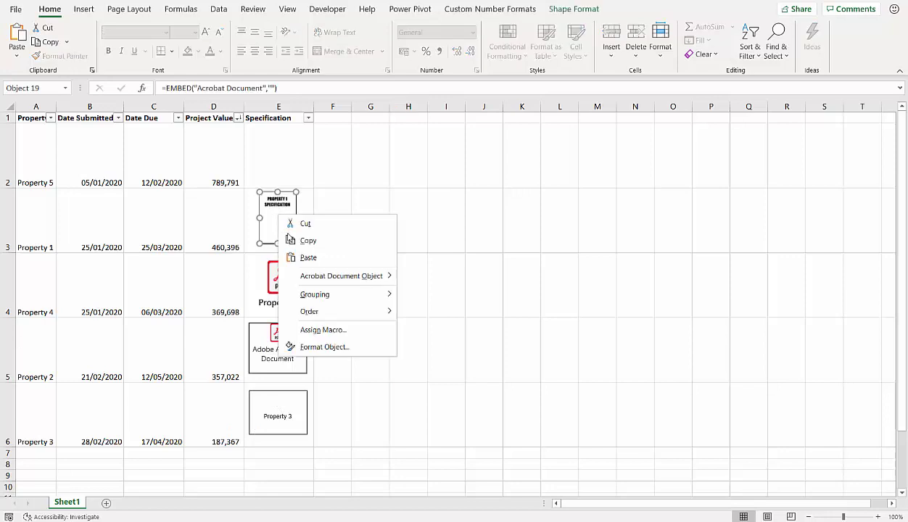
left_click(323, 347)
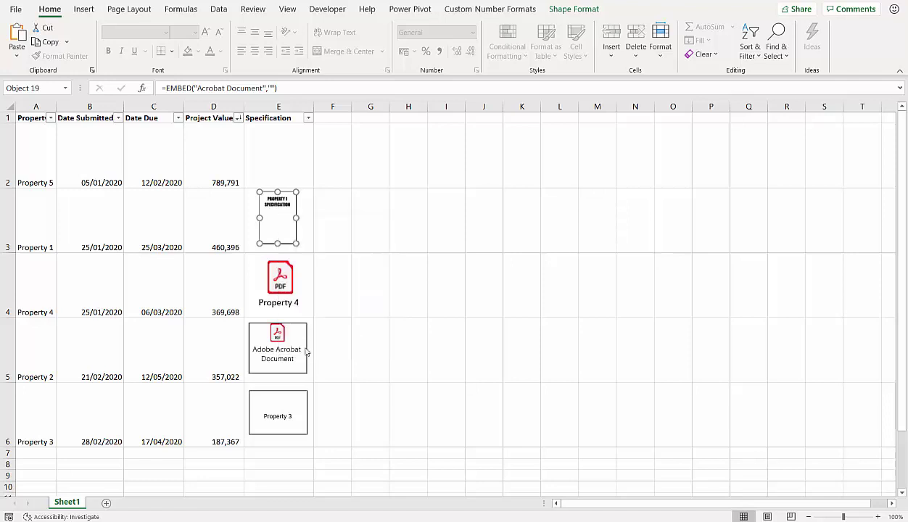
left_click(574, 92)
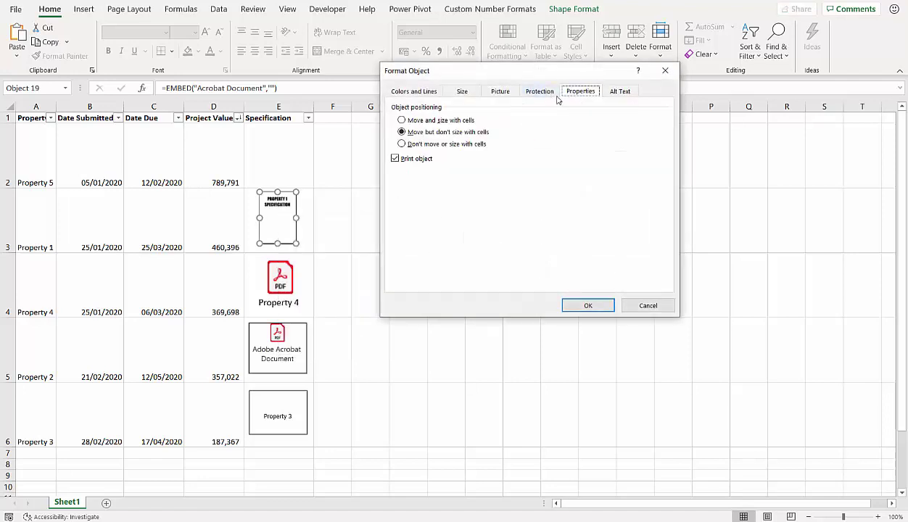
left_click(402, 133)
left_click(565, 303)
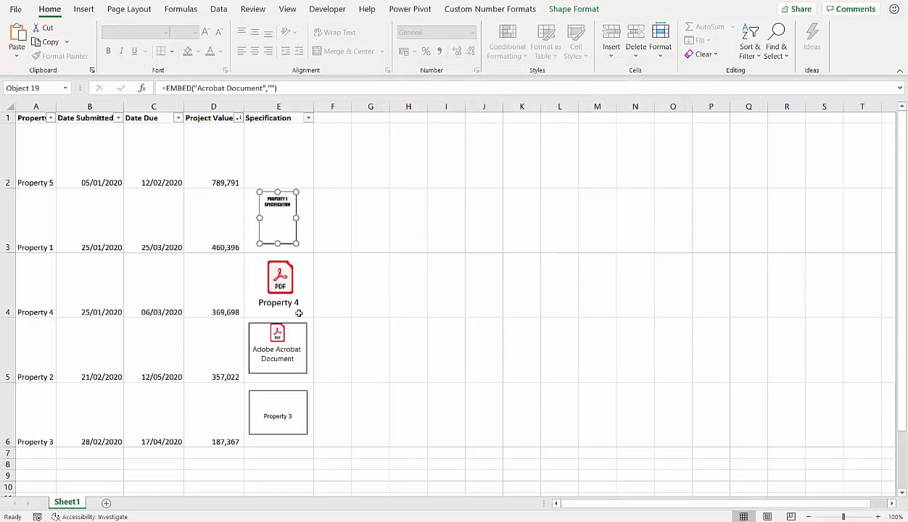
Confirm the Property 2 Acrobat object is set to move without resizing with cells.
left_click(280, 332)
right_click(280, 332)
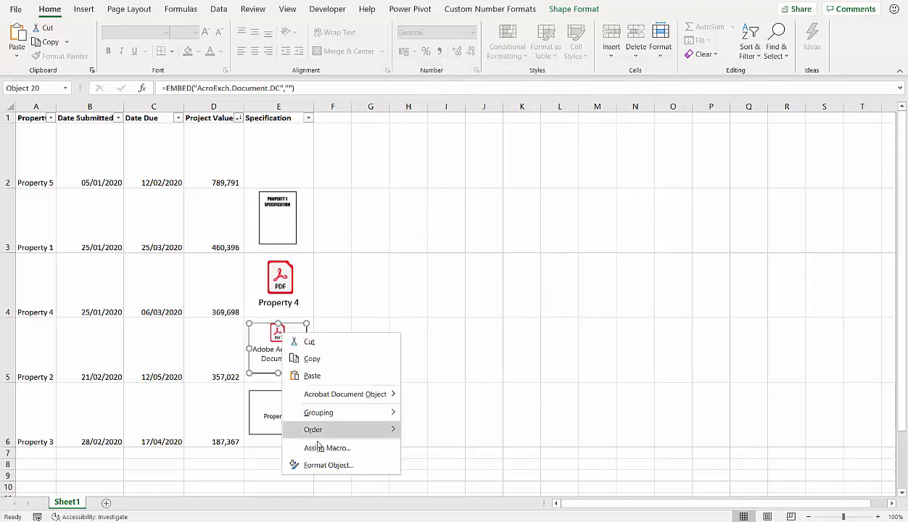
left_click(323, 465)
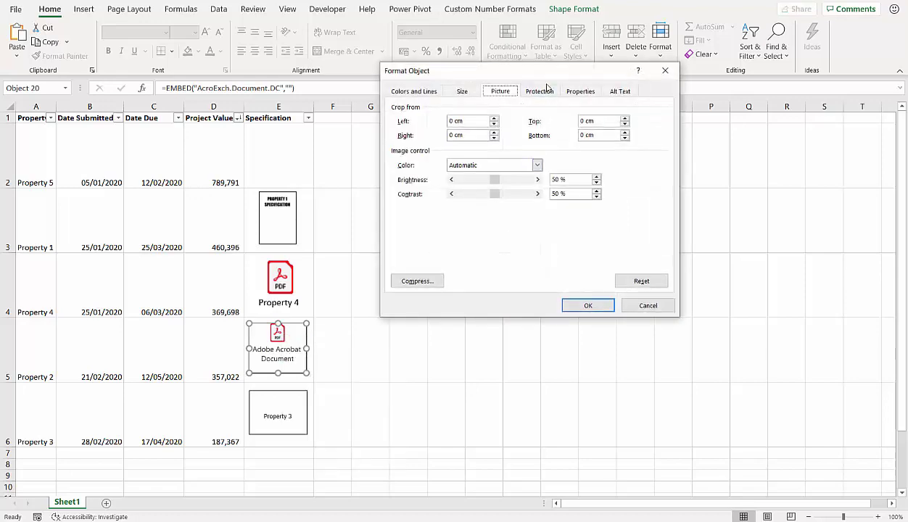
left_click(540, 91)
left_click(565, 91)
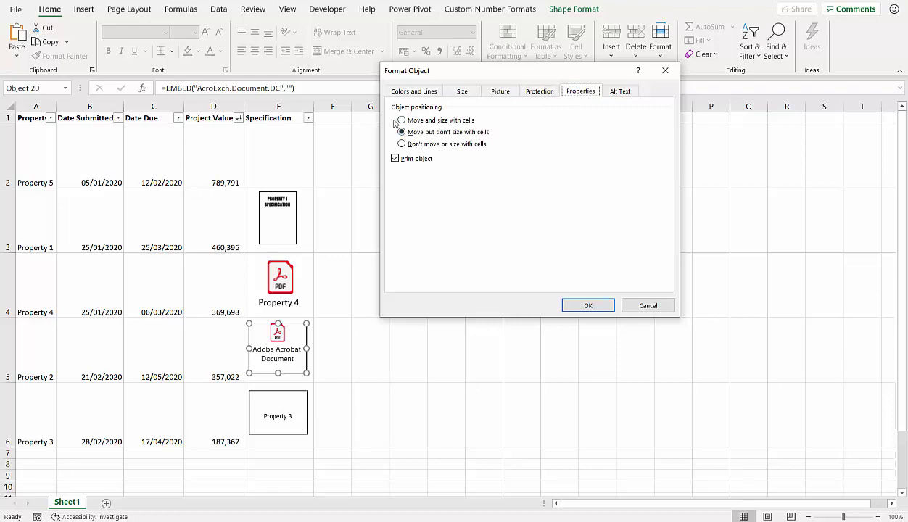
left_click(587, 305)
left_click(442, 260)
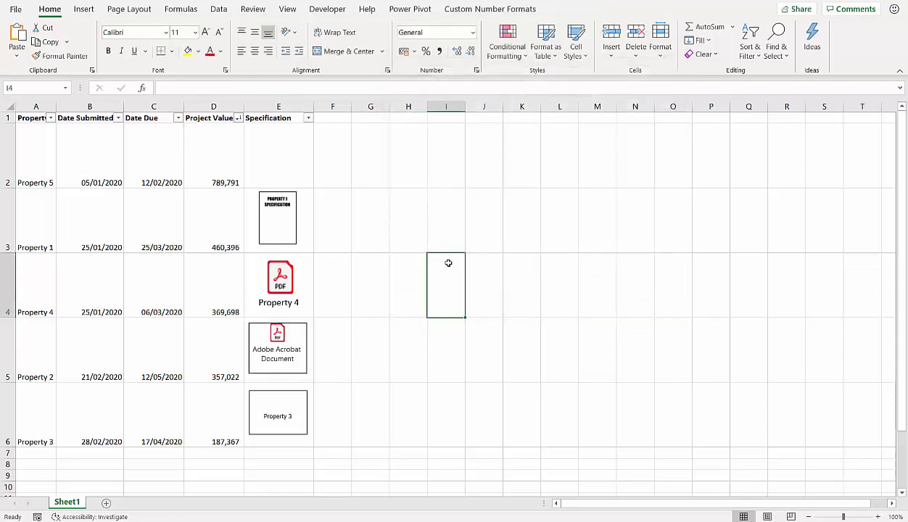